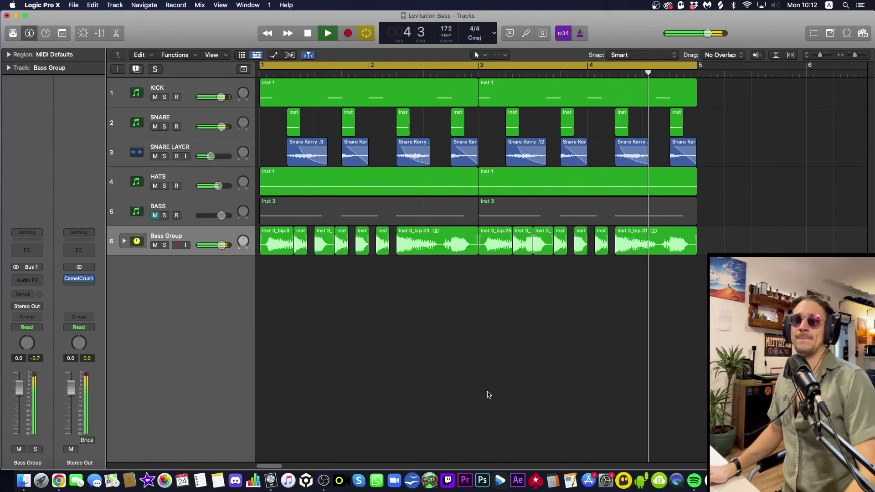
Stop playback, unmute the BASS track, mute the Bass Group track, and select BASS
{"action": "key", "text": "space"}
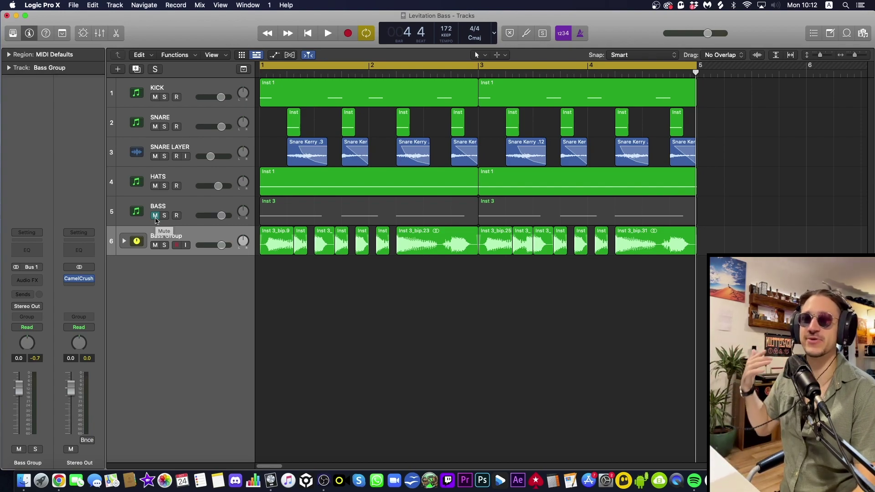
{"action": "left_click", "coordinate": [155, 217]}
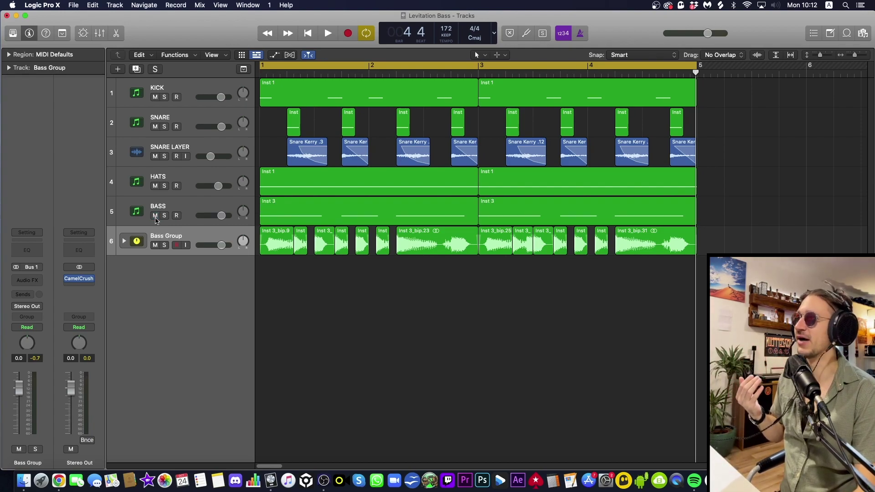
{"action": "left_click", "coordinate": [155, 246]}
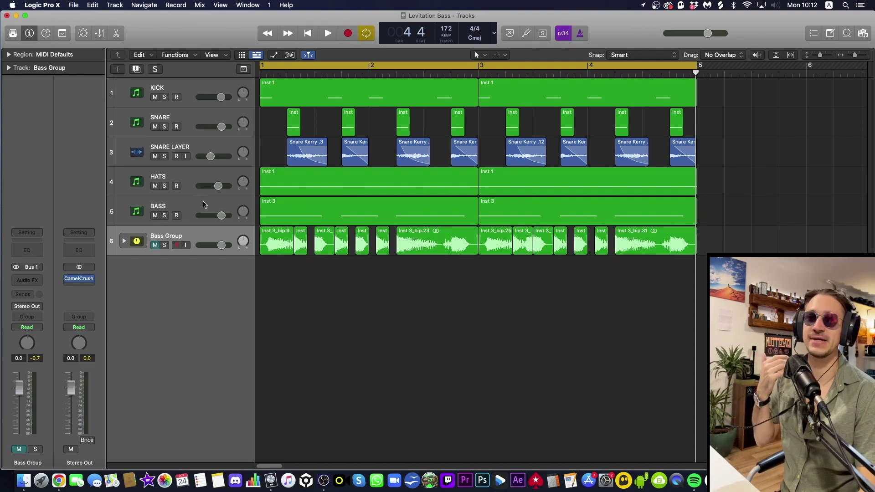
{"action": "left_click", "coordinate": [204, 205]}
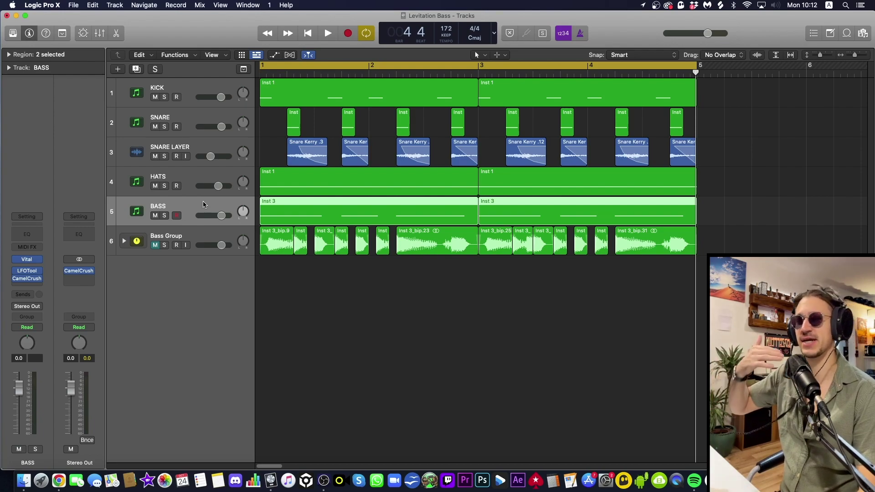
Audition the BASS track soloed, clear the solo, and play it with the full drum loop
{"action": "left_click", "coordinate": [164, 216]}
{"action": "left_click", "coordinate": [319, 281]}
{"action": "key", "text": "space"}
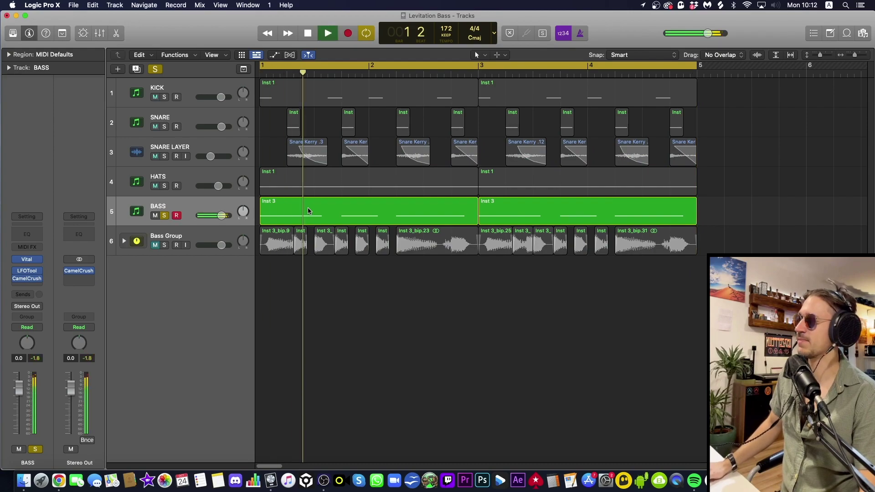
{"action": "key", "text": "space"}
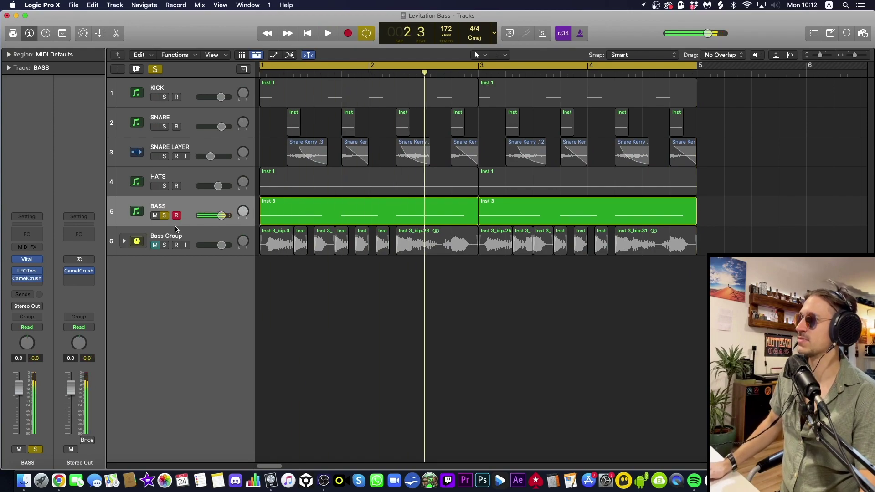
{"action": "left_click", "coordinate": [165, 217]}
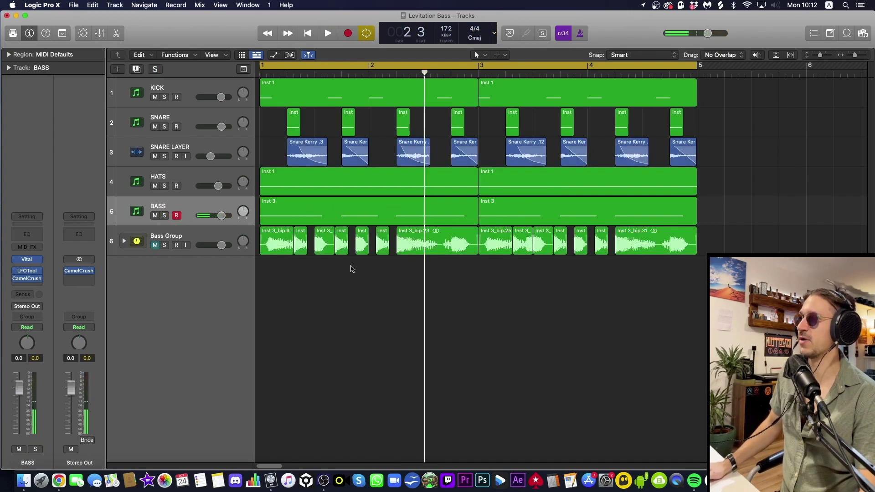
{"action": "key", "text": "space"}
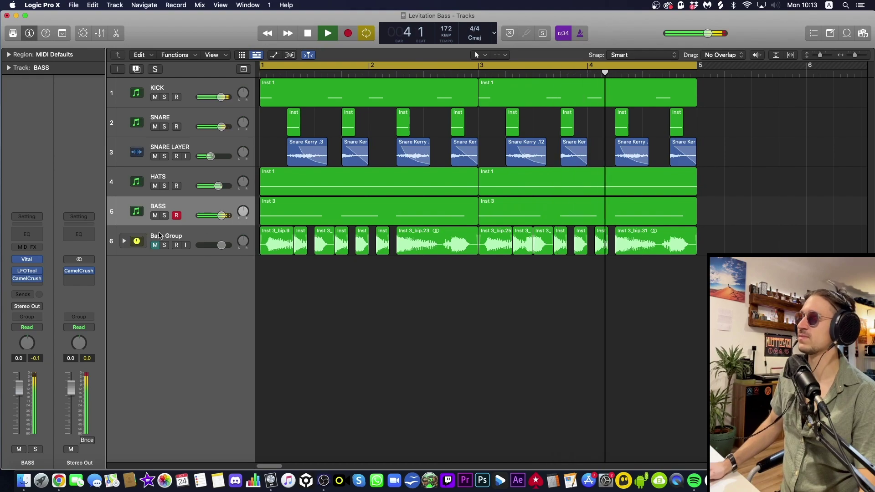
{"action": "key", "text": "space"}
Mute BASS, unmute Bass Group, and play the loop to hear the resampled bass version
{"action": "key", "text": "ctrl+m"}
{"action": "left_click", "coordinate": [156, 245]}
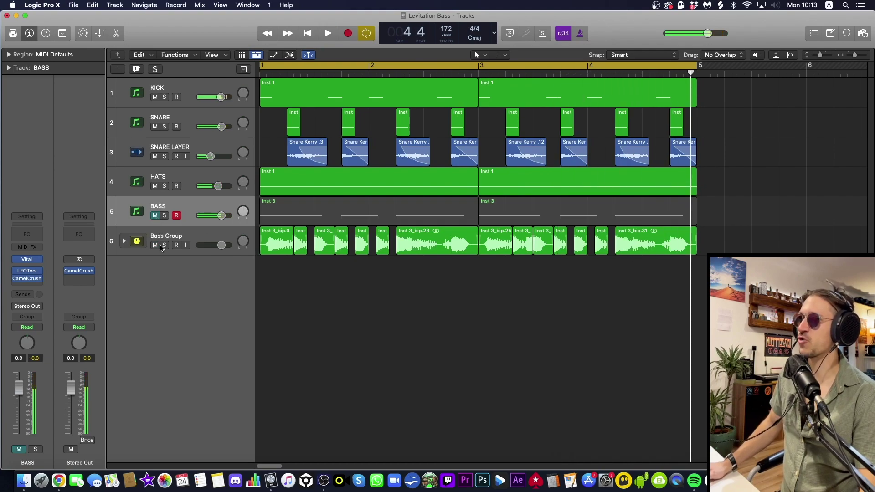
{"action": "key", "text": "space"}
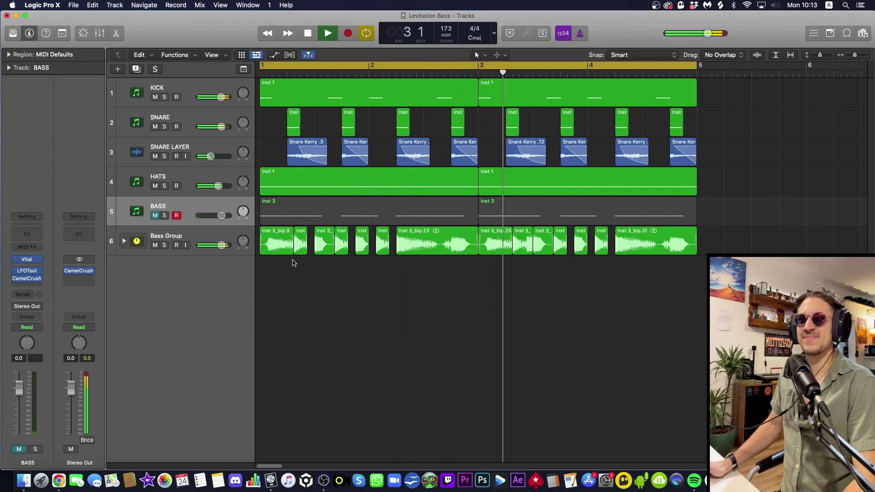
{"action": "key", "text": "space"}
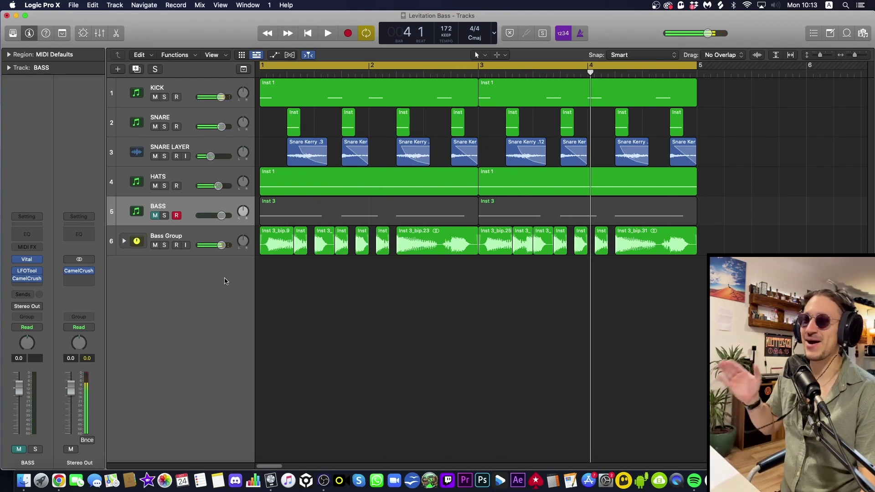
Switch back to BASS with Bass Group muted, and open its Vital synth to review the LFO 1 and LFO 2 shapes
{"action": "left_click", "coordinate": [155, 216]}
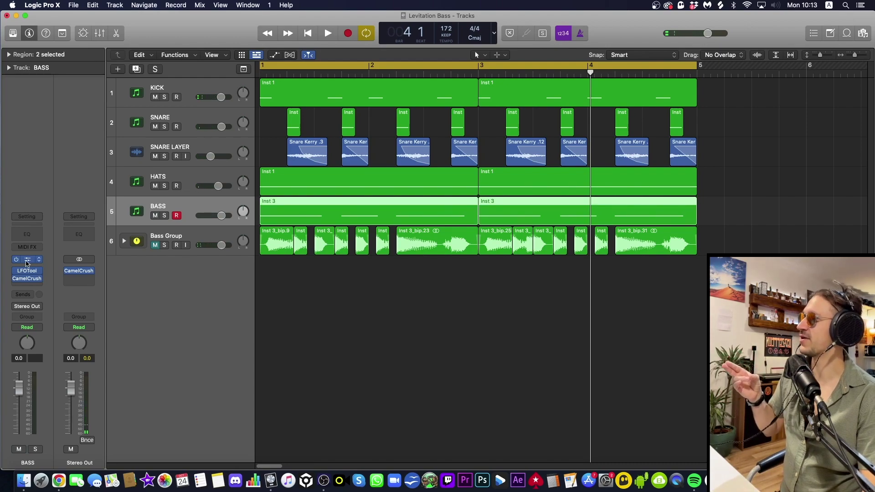
{"action": "left_click", "coordinate": [27, 260]}
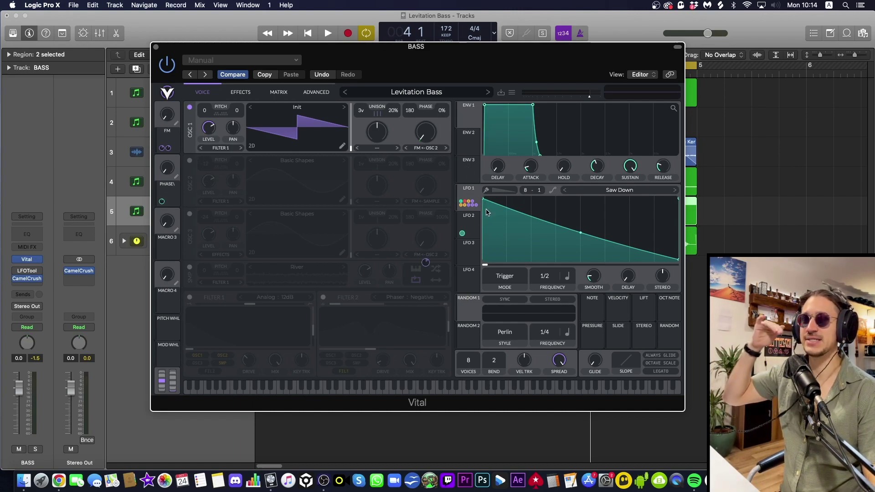
{"action": "left_click", "coordinate": [473, 232]}
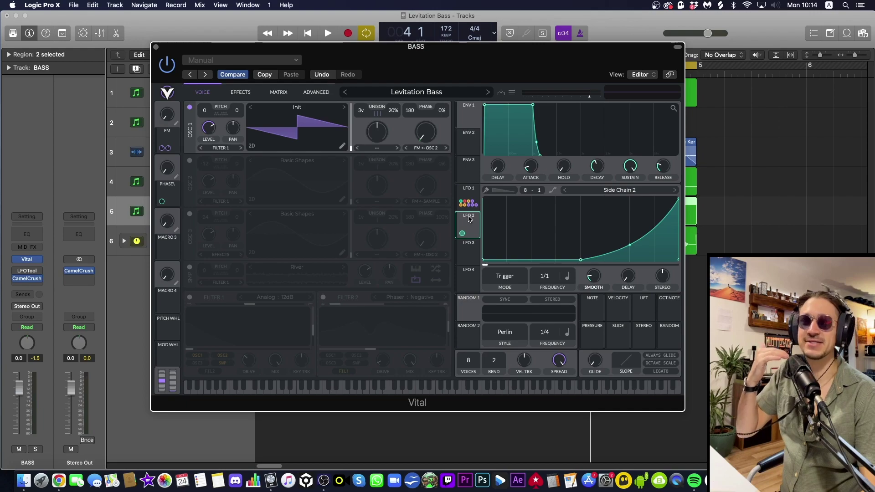
{"action": "left_click", "coordinate": [477, 195]}
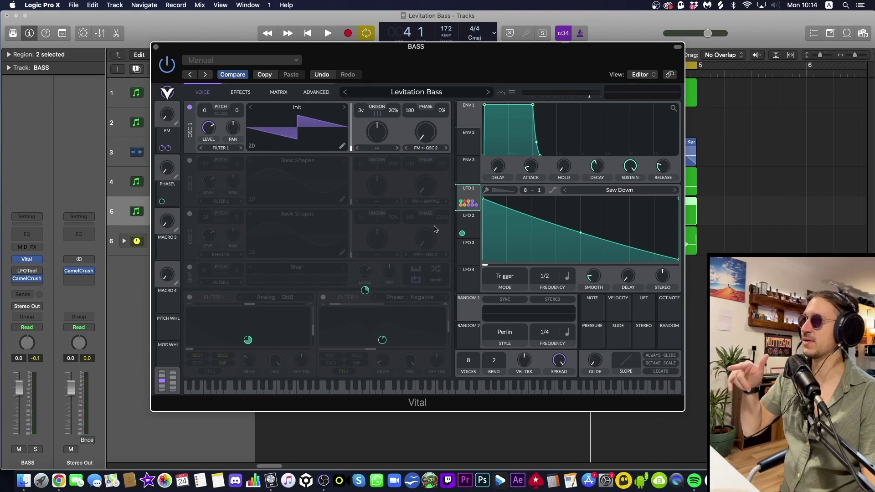
Turn on oscillators 2 and 3, the River sample source and Filter 1, and take oscillator 3 out of Filter 1's inputs
{"action": "left_click", "coordinate": [190, 161]}
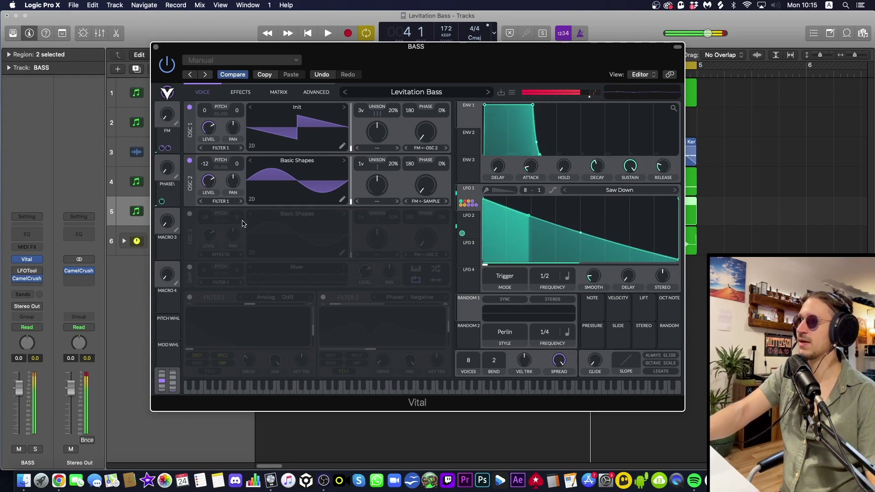
{"action": "left_click", "coordinate": [190, 214]}
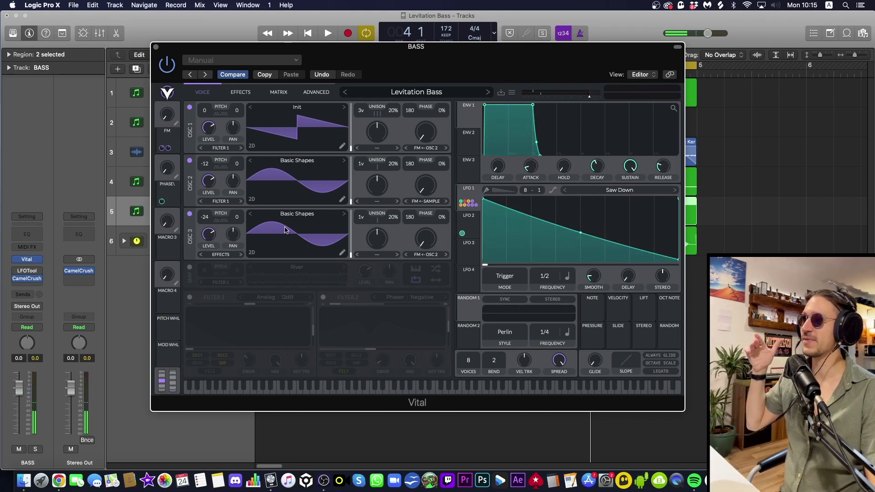
{"action": "left_click", "coordinate": [190, 267]}
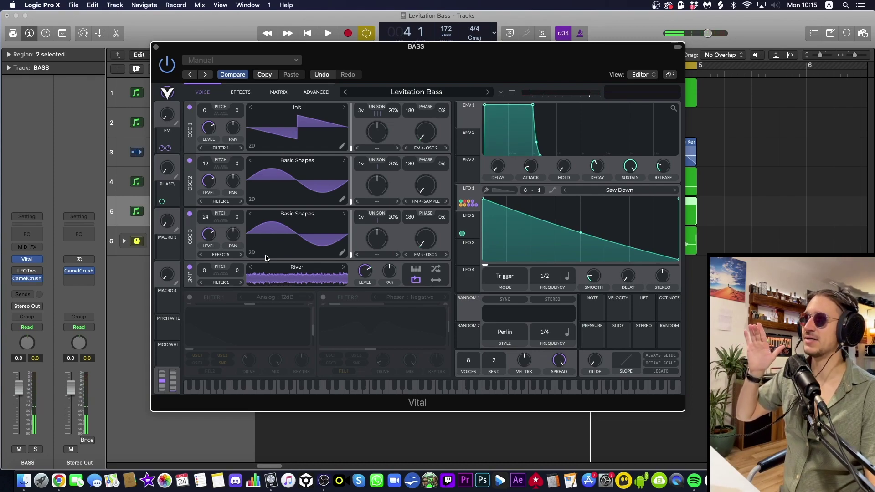
{"action": "left_click", "coordinate": [190, 298]}
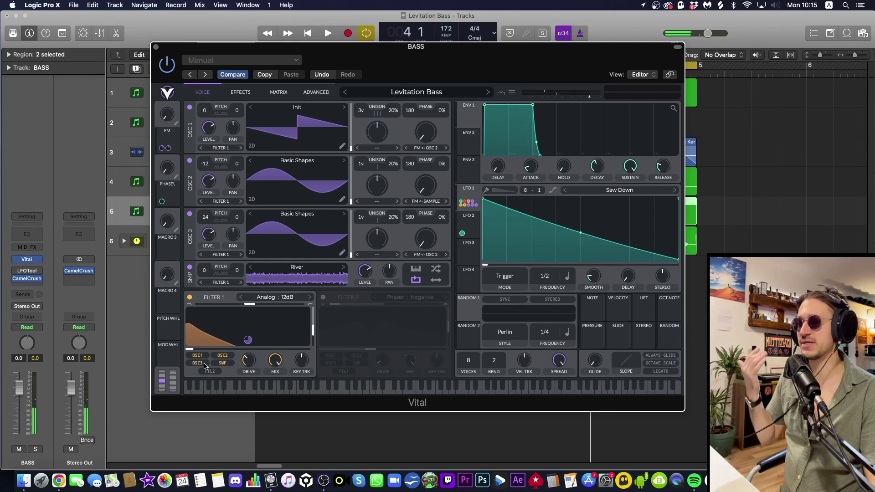
{"action": "left_click", "coordinate": [204, 364]}
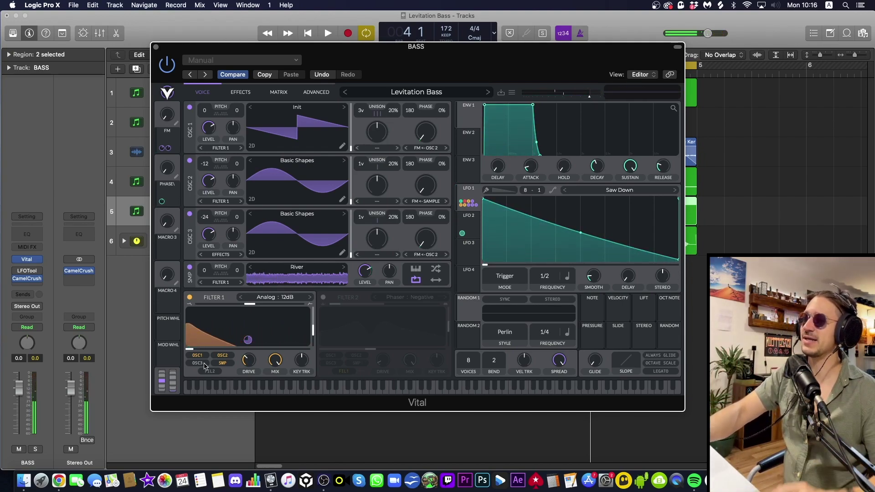
Bypass LFO 2's modulation to hear the sound without it, and re-enable the modulation
{"action": "right_click", "coordinate": [463, 238]}
{"action": "left_click", "coordinate": [472, 250]}
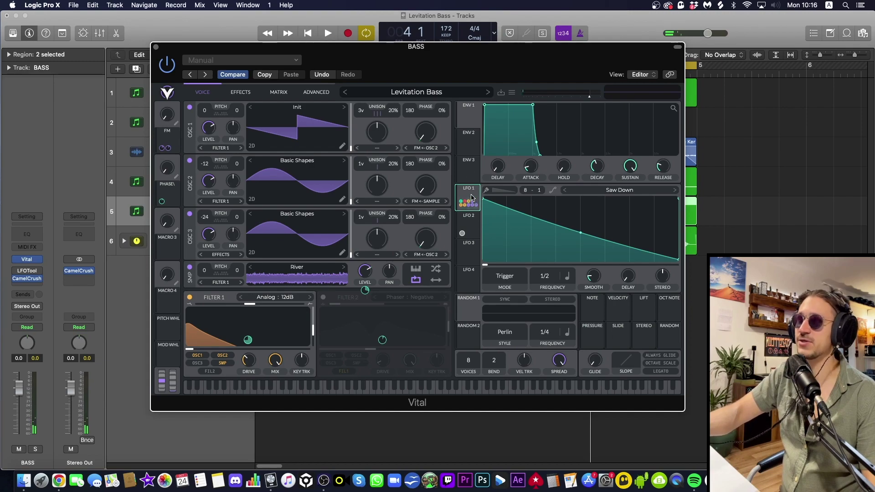
{"action": "right_click", "coordinate": [463, 234]}
{"action": "left_click", "coordinate": [478, 249]}
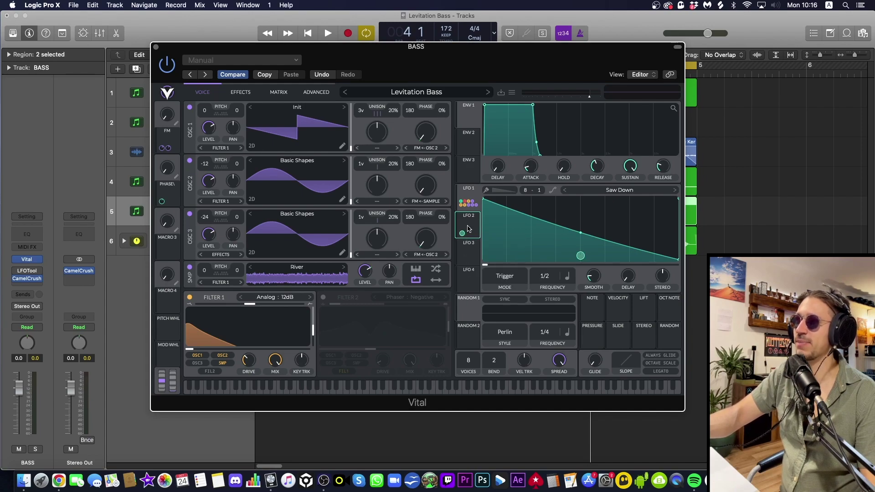
Compare the Side Chain 2 curve of LFO 2 with the Saw Down curve of LFO 1
{"action": "left_click", "coordinate": [468, 228]}
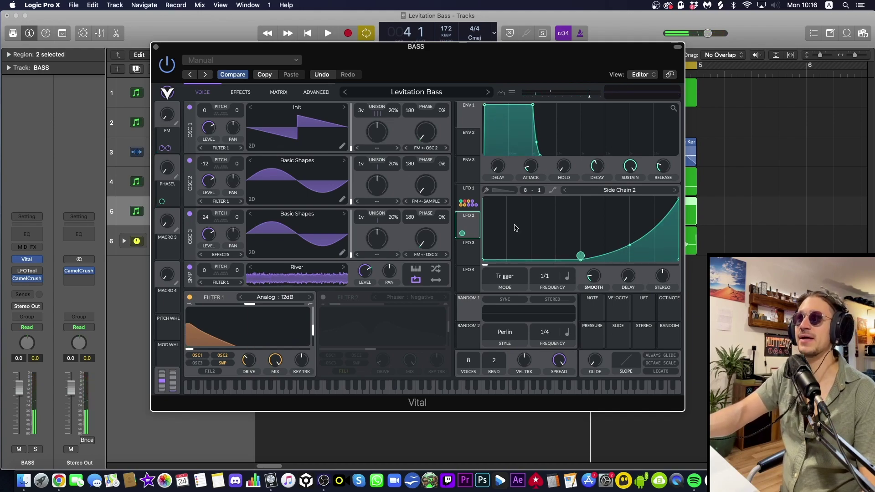
{"action": "left_click", "coordinate": [472, 197]}
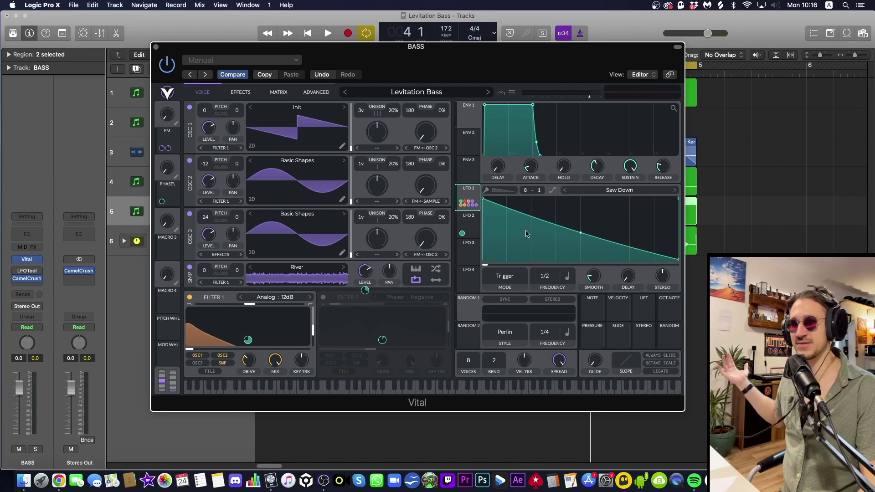
{"action": "left_click", "coordinate": [471, 222]}
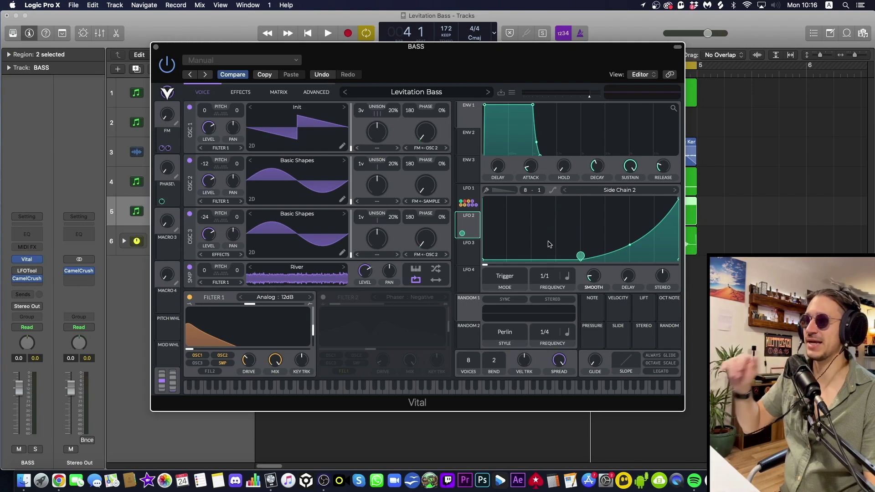
Try a raised extra point on the flat first half of the LFO 2 curve, and remove it
{"action": "double_click", "coordinate": [535, 218]}
{"action": "left_click_drag", "start_coordinate": [535, 218], "coordinate": [549, 204]}
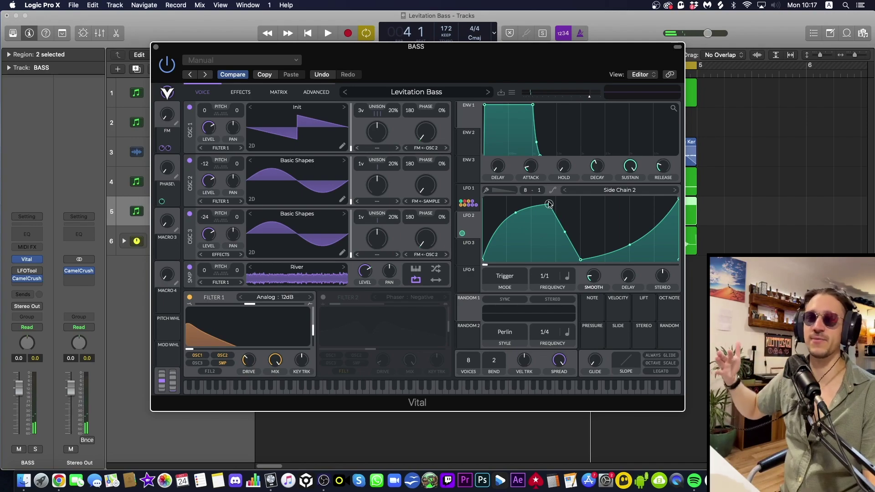
{"action": "double_click", "coordinate": [549, 204]}
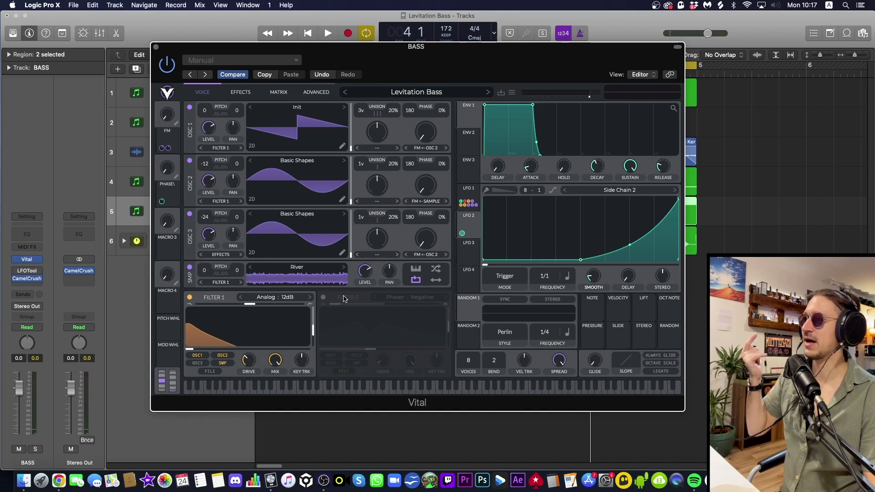
Turn on Filter 2 with its negative phaser and raise the FM macro to its maximum
{"action": "left_click", "coordinate": [323, 297]}
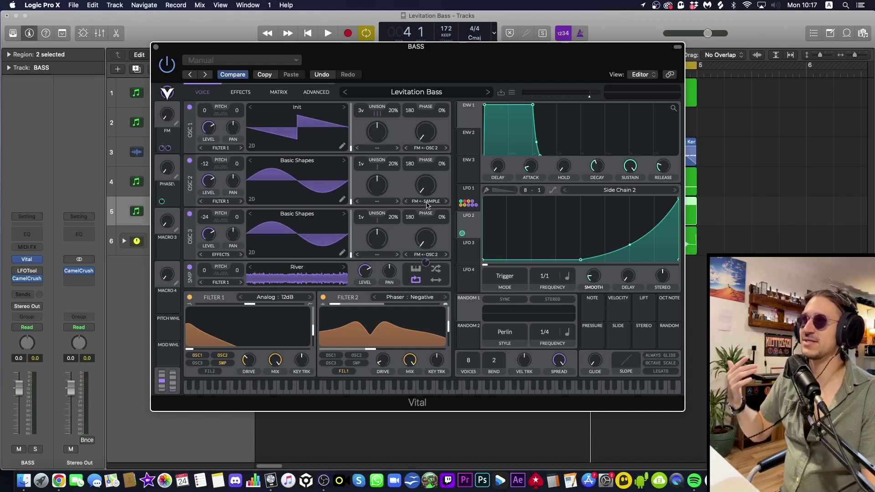
{"action": "mouse_move", "coordinate": [169, 116]}
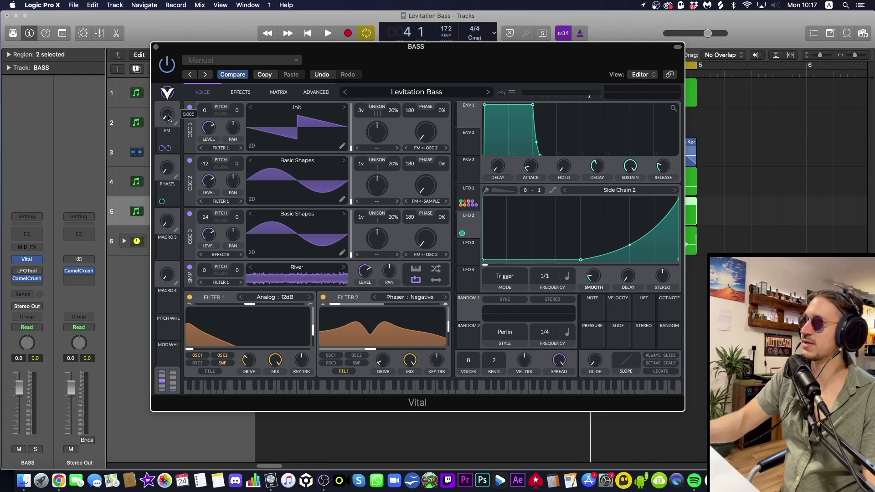
{"action": "left_click_drag", "start_coordinate": [168, 118], "coordinate": [193, 1]}
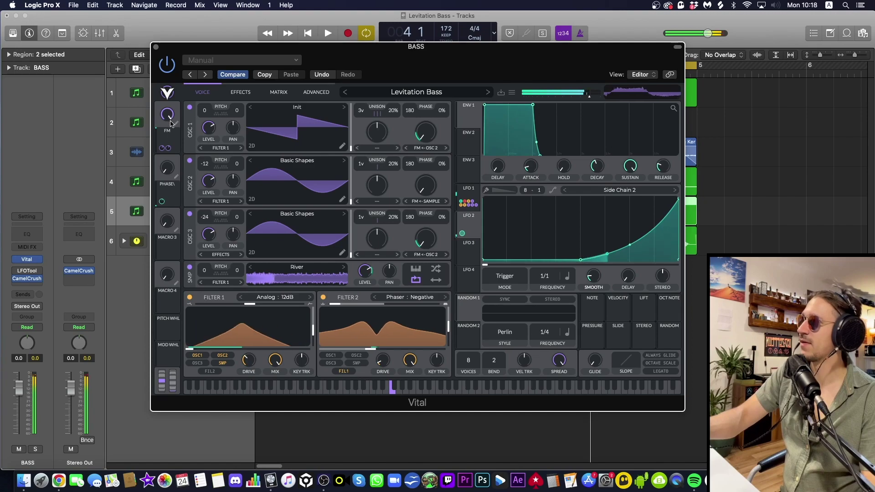
{"action": "left_click_drag", "start_coordinate": [168, 115], "coordinate": [173, 97]}
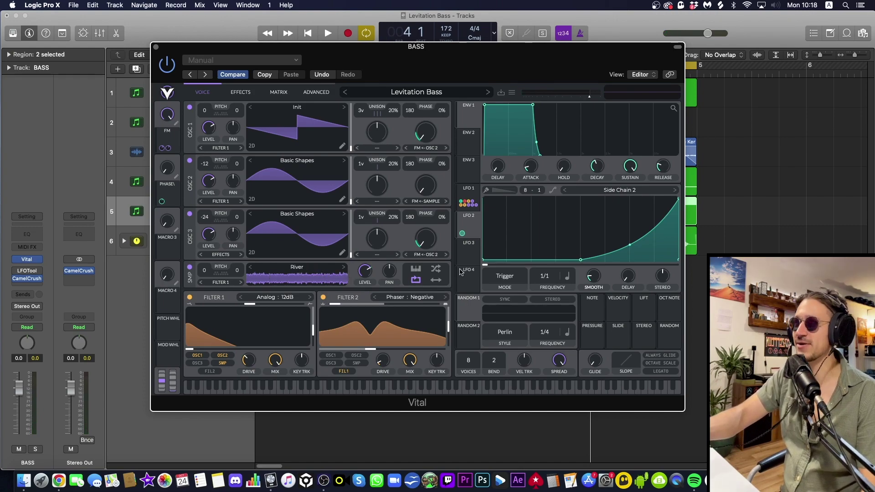
{"action": "right_click", "coordinate": [431, 192]}
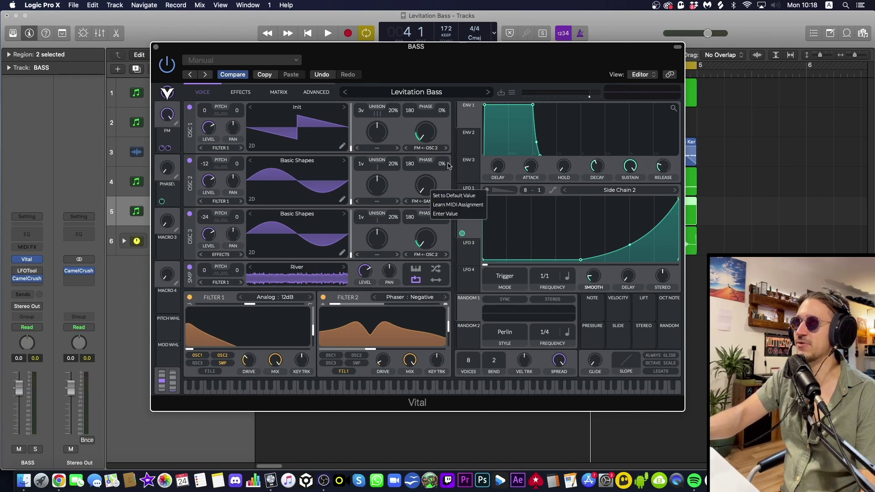
{"action": "left_click", "coordinate": [446, 177]}
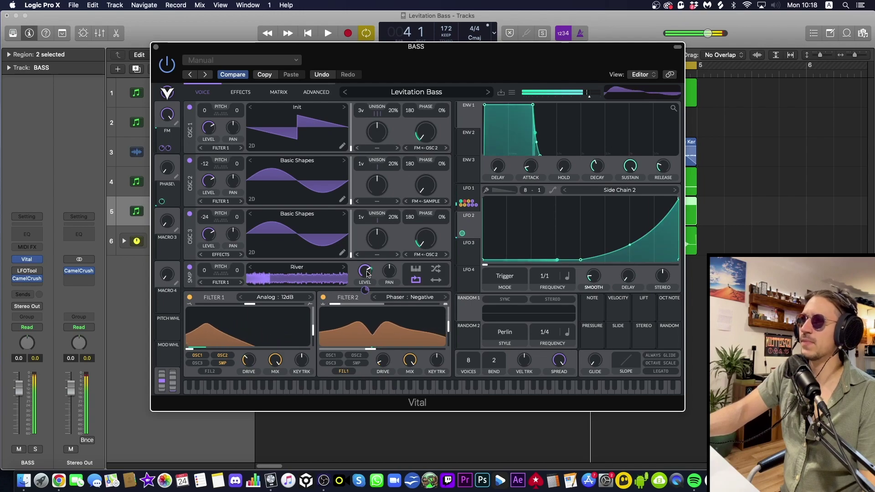
Turn on the Reverb in Vital's effects chain
{"action": "mouse_move", "coordinate": [365, 289]}
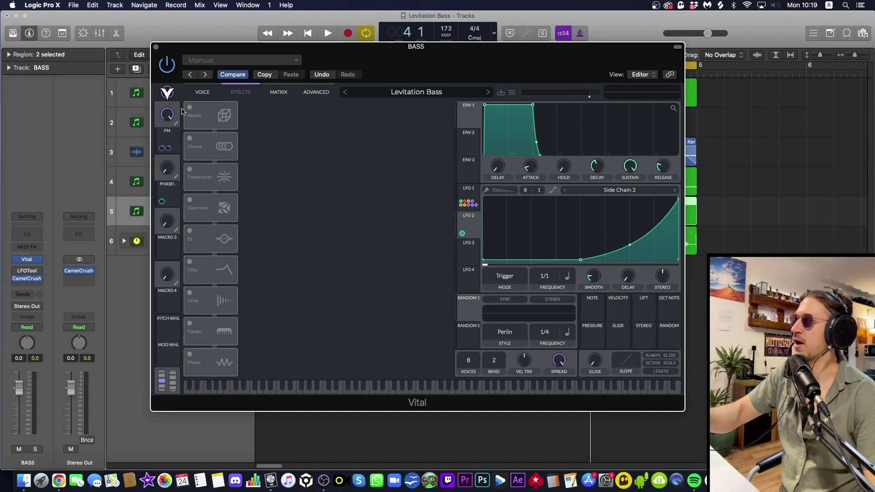
{"action": "left_click", "coordinate": [188, 109]}
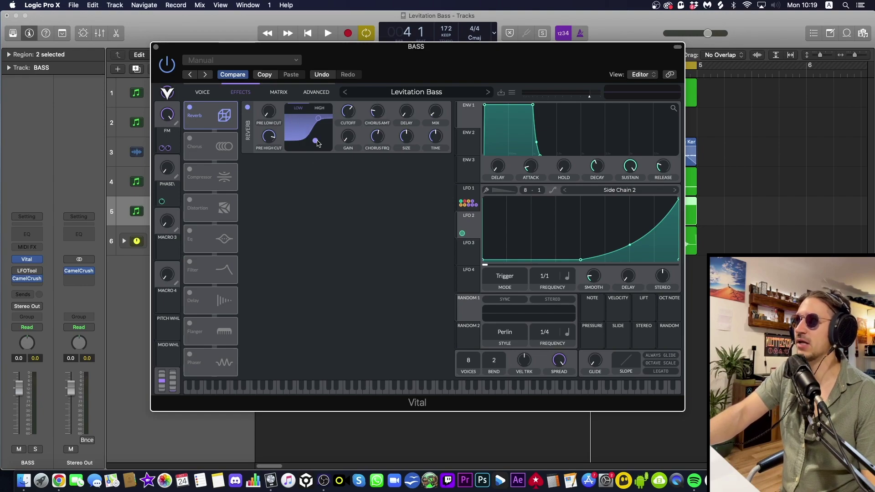
Turn on the Chorus and audition different Mix amounts with the Saw Down curve of LFO 1 shown
{"action": "mouse_move", "coordinate": [317, 144]}
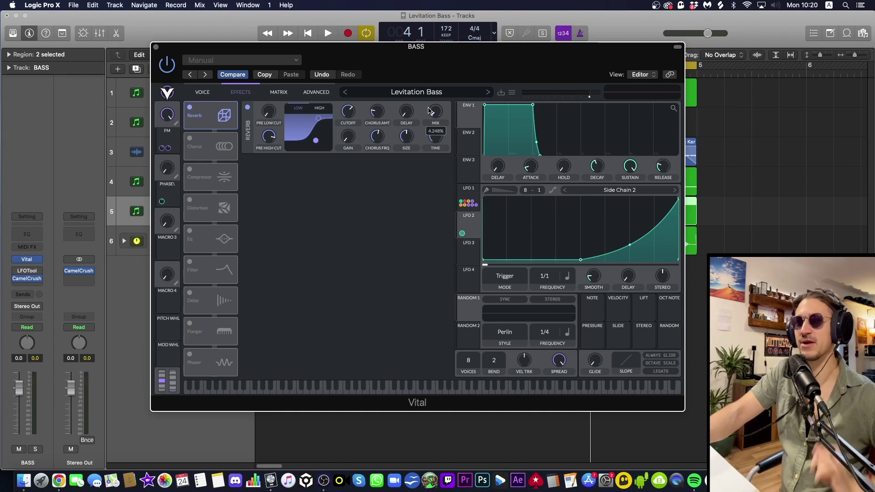
{"action": "left_click", "coordinate": [189, 139]}
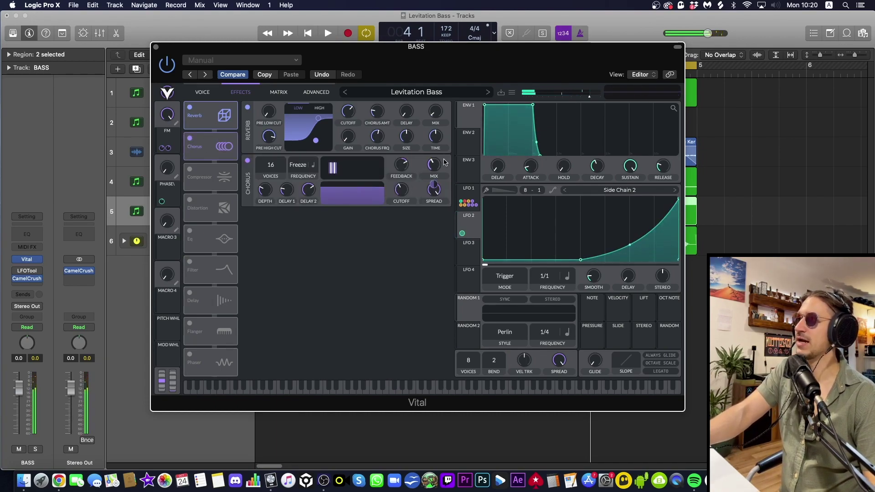
{"action": "left_click_drag", "start_coordinate": [438, 162], "coordinate": [457, 49]}
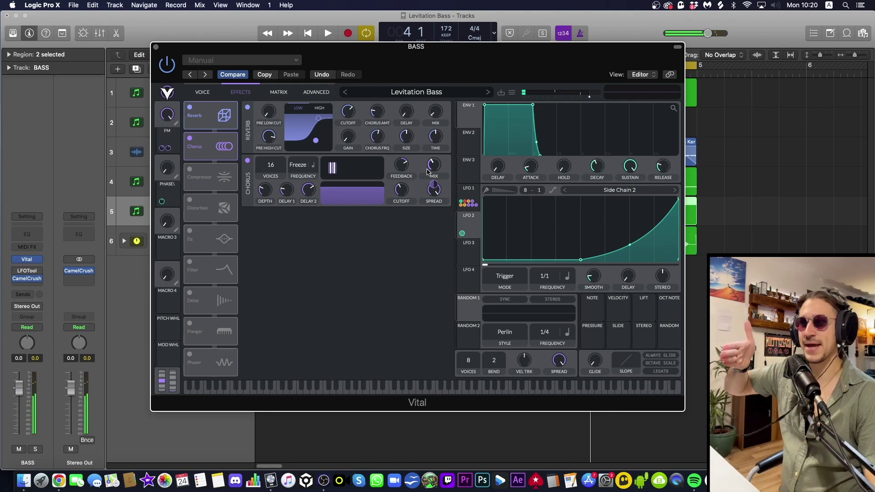
{"action": "left_click", "coordinate": [468, 189]}
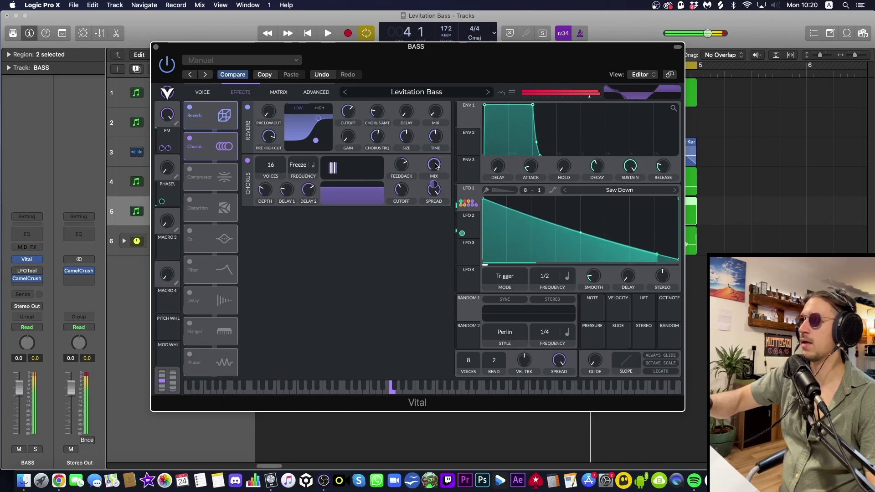
{"action": "mouse_move", "coordinate": [432, 189]}
{"action": "left_mouse_down"}
{"action": "mouse_move", "coordinate": [429, 210]}
{"action": "mouse_move", "coordinate": [472, 201]}
{"action": "mouse_move", "coordinate": [434, 173]}
{"action": "left_mouse_up"}
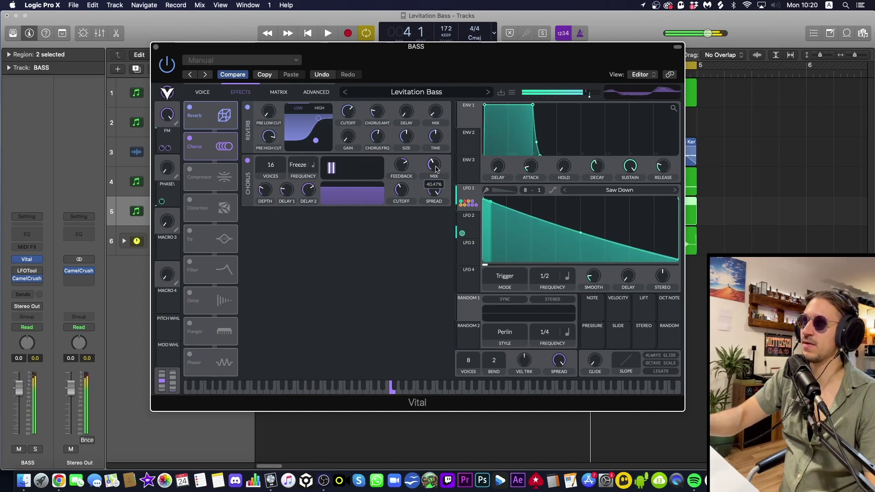
{"action": "mouse_move", "coordinate": [436, 171]}
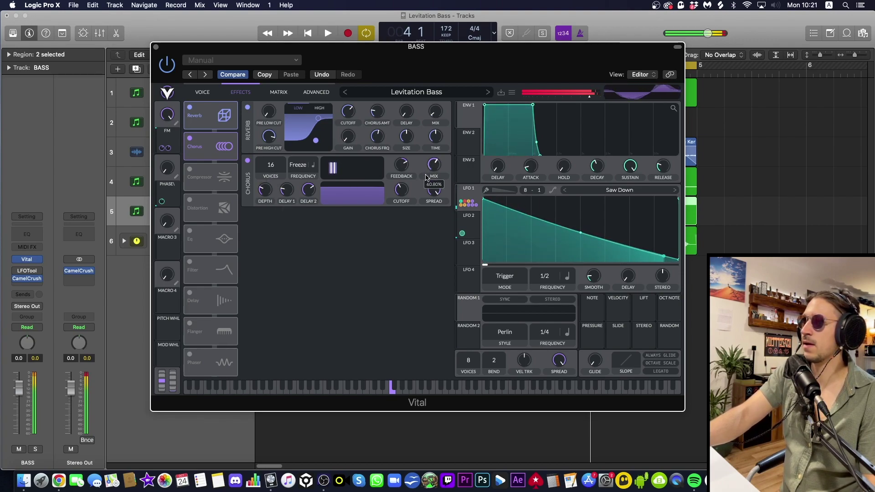
{"action": "mouse_move", "coordinate": [422, 190]}
{"action": "scroll", "coordinate": [270, 192], "scroll_direction": "down", "scroll_amount": 5}
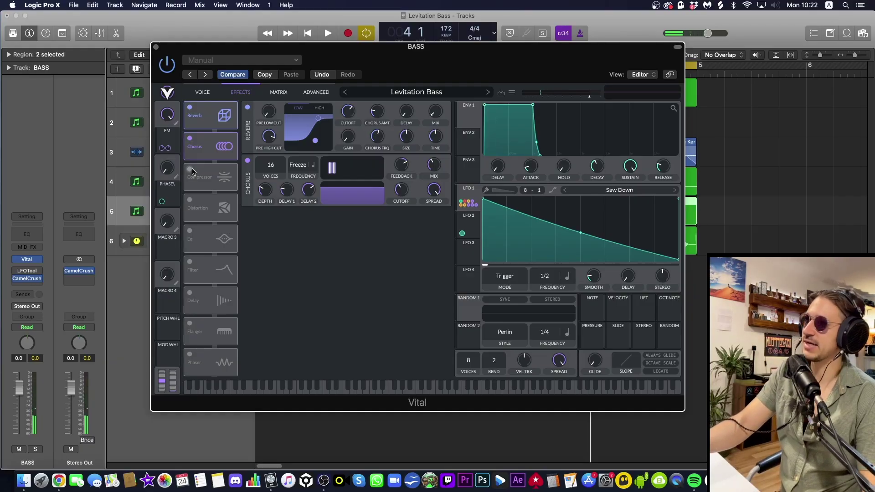
Turn on the Multiband Compressor and examine the LFO modulation on its Mix
{"action": "left_click", "coordinate": [191, 169]}
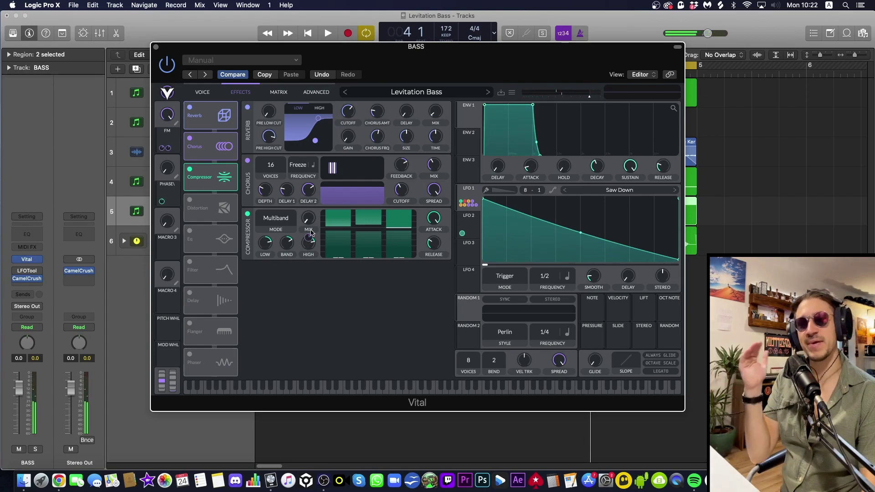
{"action": "left_click_drag", "start_coordinate": [319, 224], "coordinate": [313, 185]}
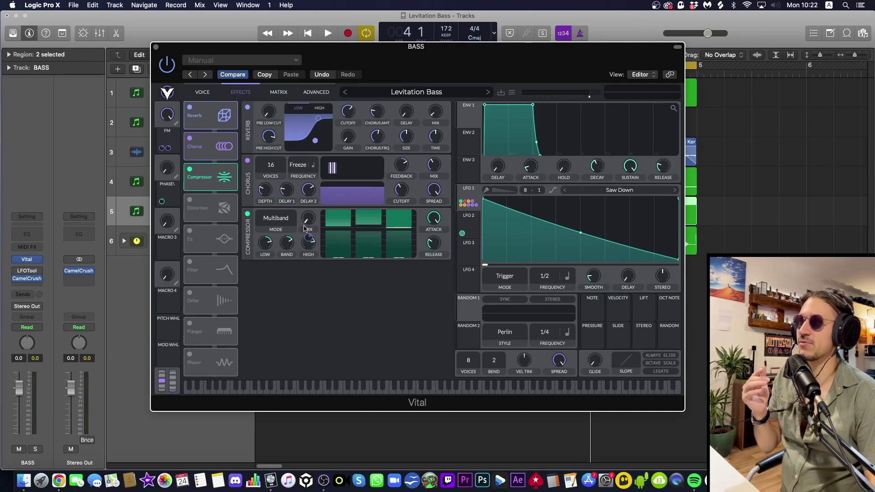
{"action": "mouse_move", "coordinate": [308, 237]}
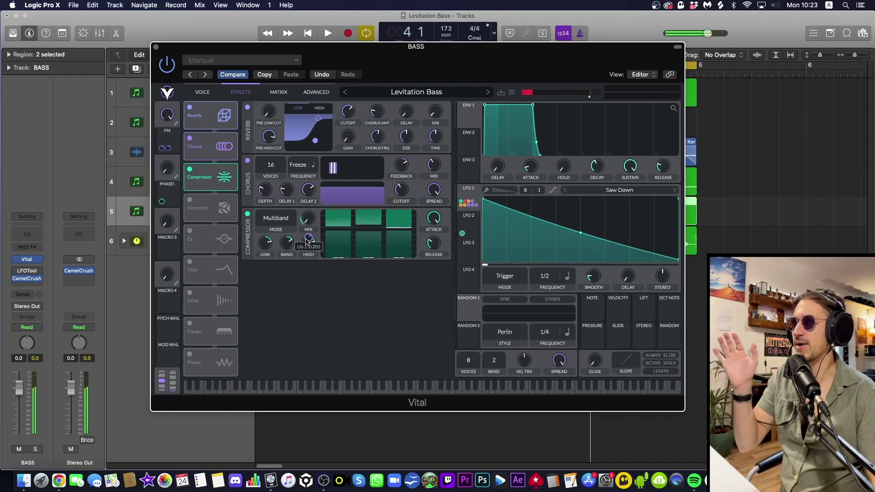
Turn on the Sine Fold Distortion, try its Mix at 1.000, and bring the Mix back down to 0.352
{"action": "left_click", "coordinate": [189, 199]}
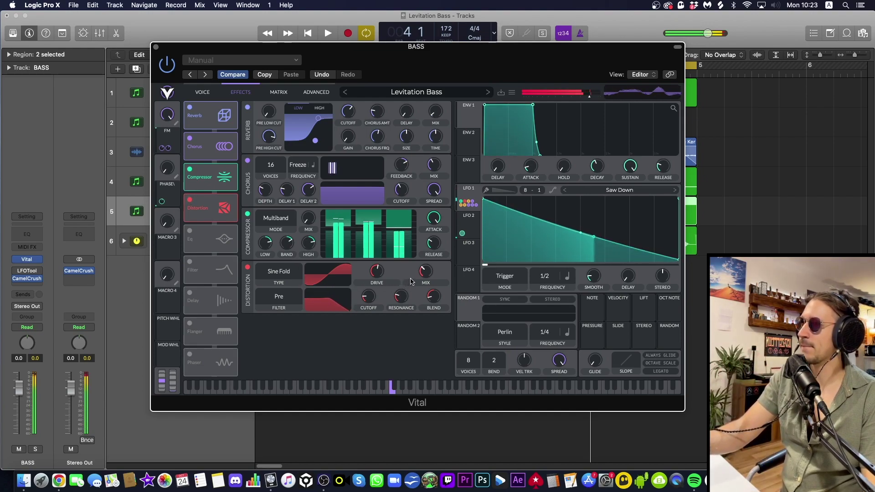
{"action": "left_click_drag", "start_coordinate": [425, 272], "coordinate": [445, 203]}
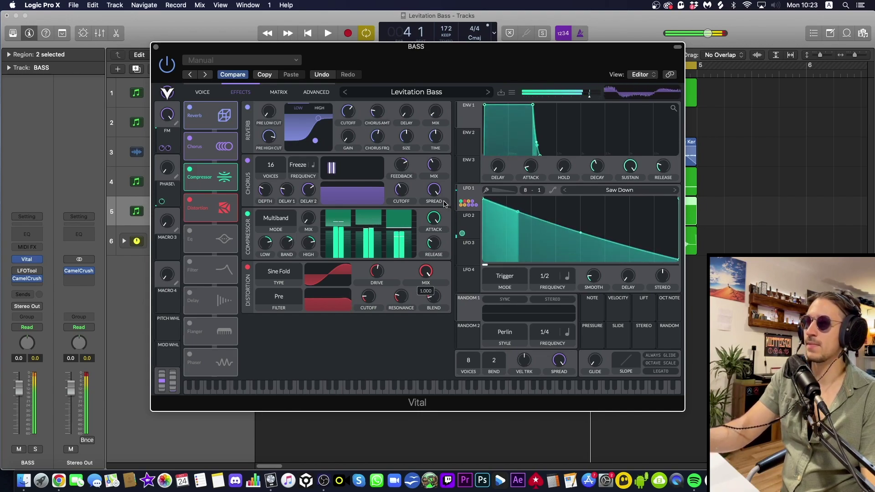
{"action": "left_click_drag", "start_coordinate": [445, 203], "coordinate": [444, 206]}
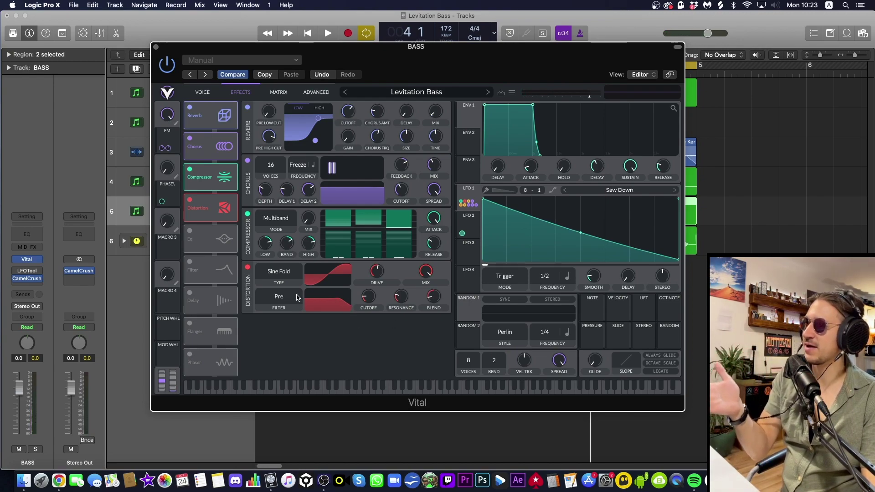
{"action": "left_click_drag", "start_coordinate": [370, 316], "coordinate": [370, 318]}
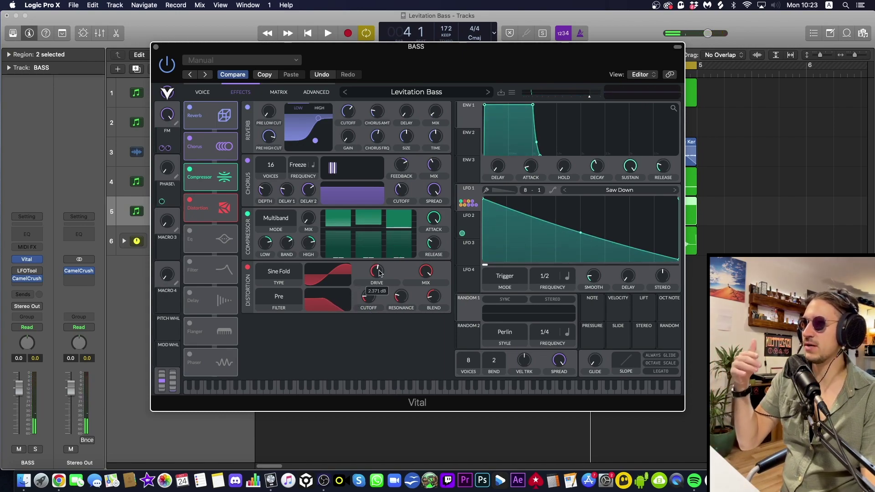
{"action": "mouse_move", "coordinate": [428, 277]}
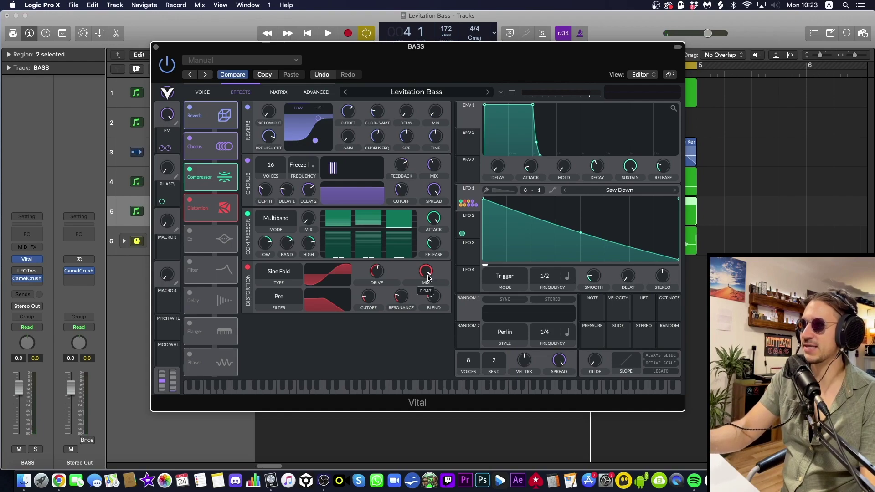
{"action": "left_click_drag", "start_coordinate": [429, 286], "coordinate": [421, 319]}
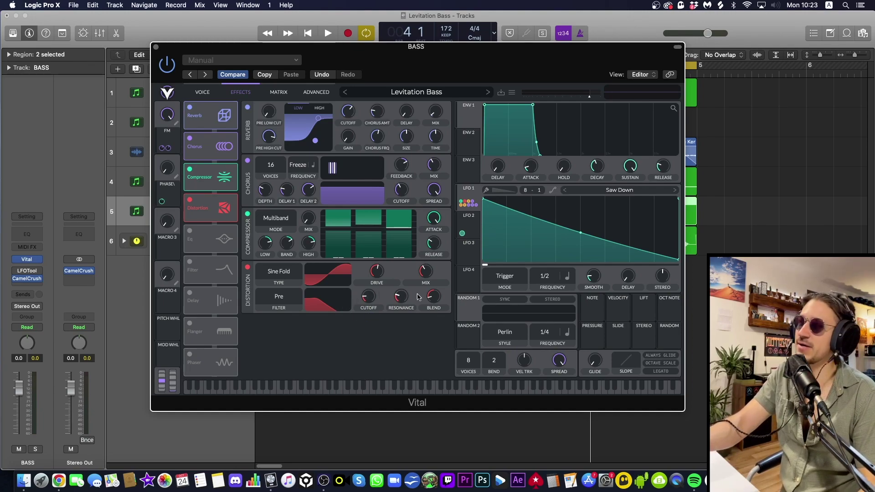
{"action": "scroll", "coordinate": [425, 270], "scroll_direction": "down", "scroll_amount": 3}
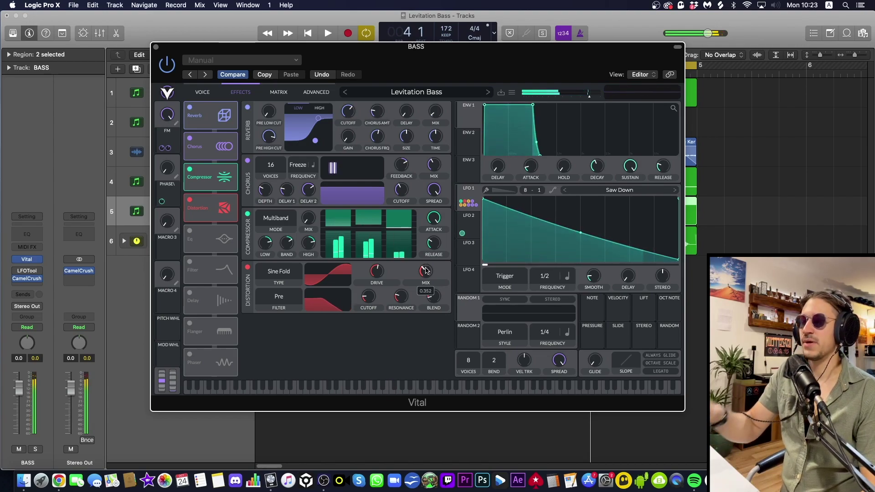
Turn on the EQ and the Phaser : Positive Filter effect, and lower the Filter's Mix
{"action": "left_click", "coordinate": [190, 231]}
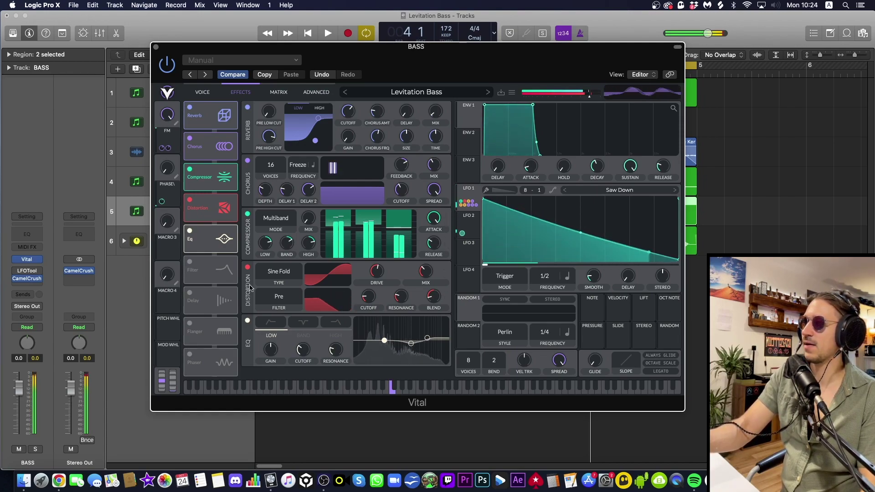
{"action": "left_click", "coordinate": [191, 263]}
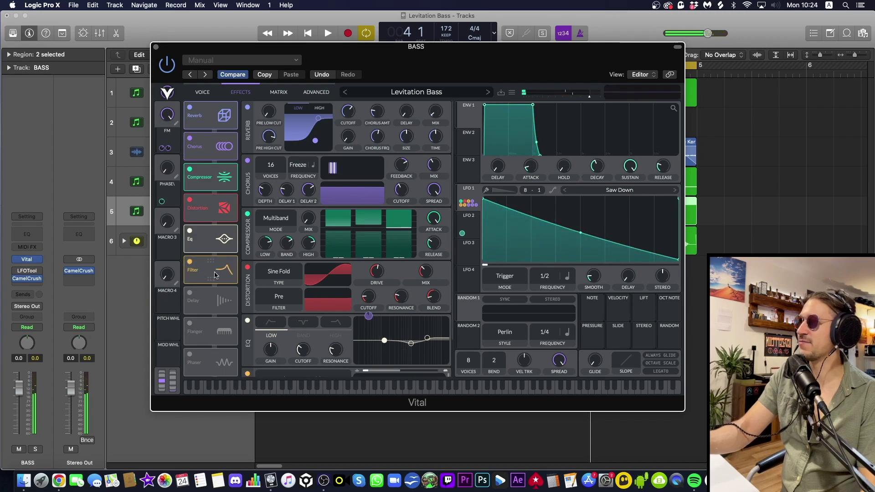
{"action": "scroll", "coordinate": [453, 334], "scroll_direction": "down", "scroll_amount": 3}
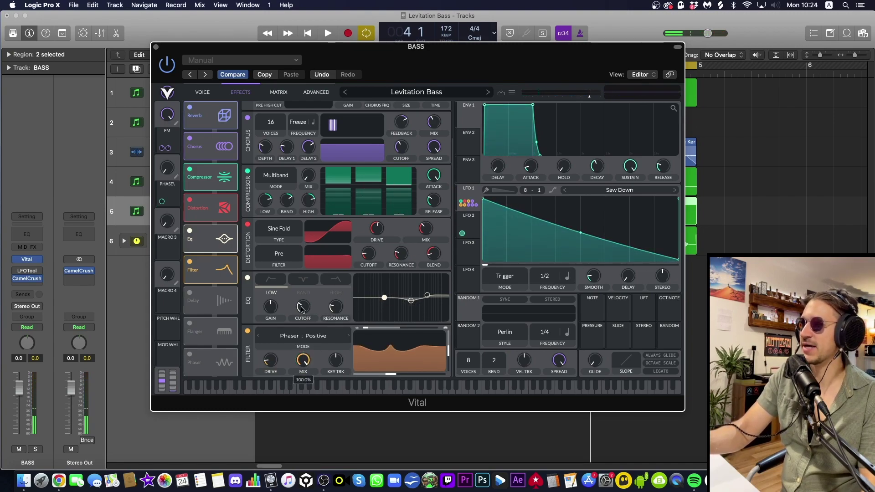
{"action": "mouse_move", "coordinate": [301, 383]}
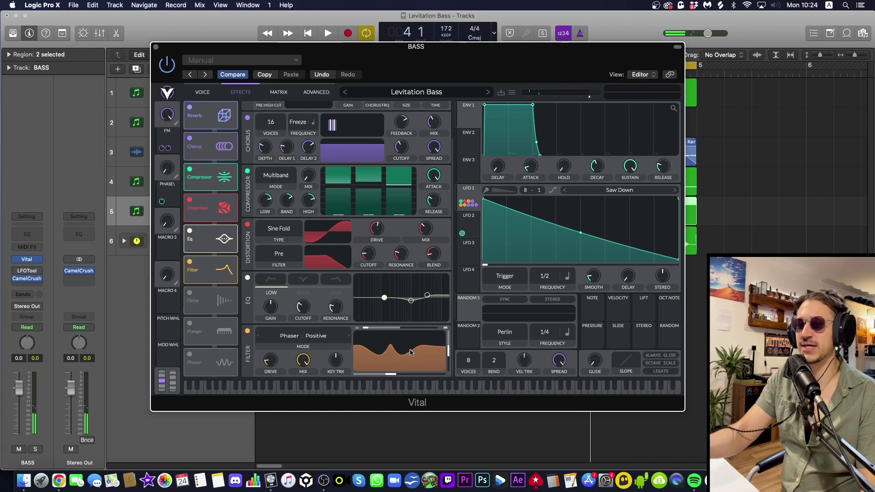
{"action": "left_click_drag", "start_coordinate": [305, 388], "coordinate": [299, 401]}
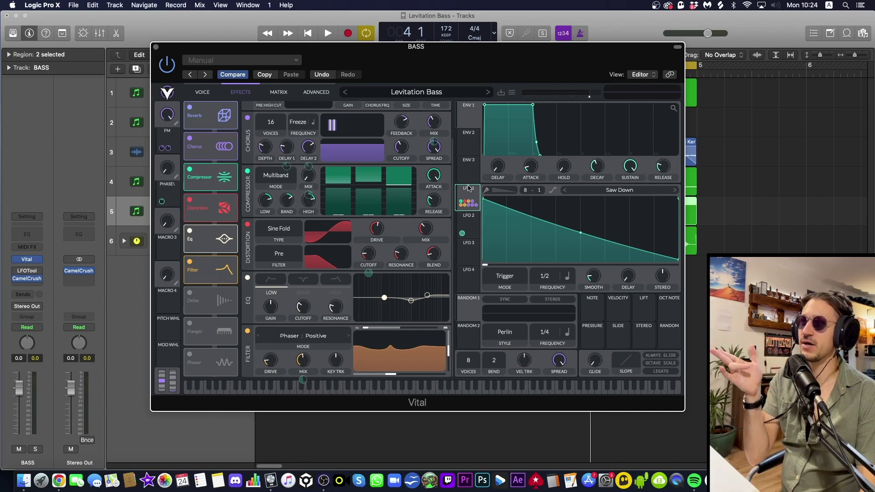
Compare the LFO 1 Saw Down shape at 1/2 with the LFO 2 Side Chain 2 shape at 1/1
{"action": "left_click", "coordinate": [468, 221]}
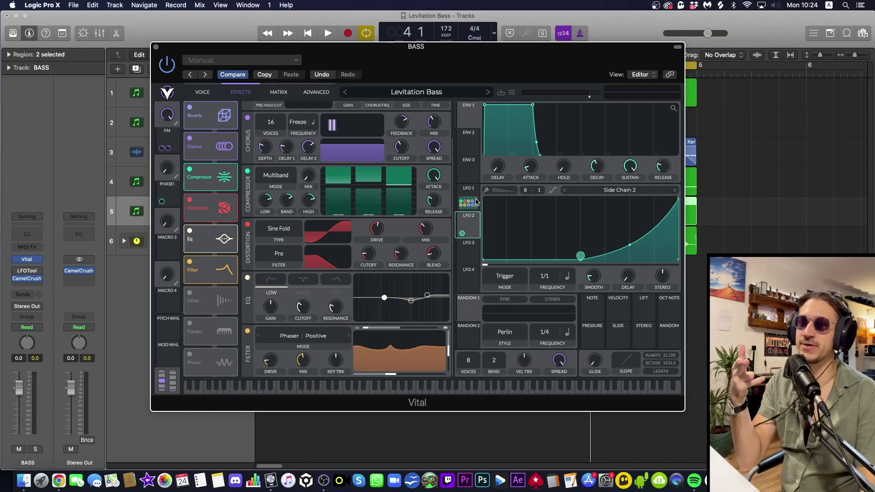
{"action": "left_click", "coordinate": [468, 199]}
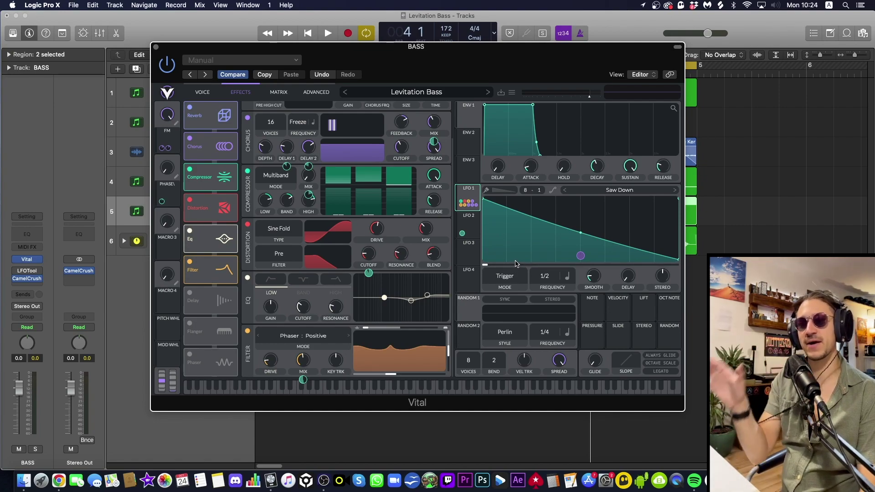
{"action": "left_click", "coordinate": [469, 221]}
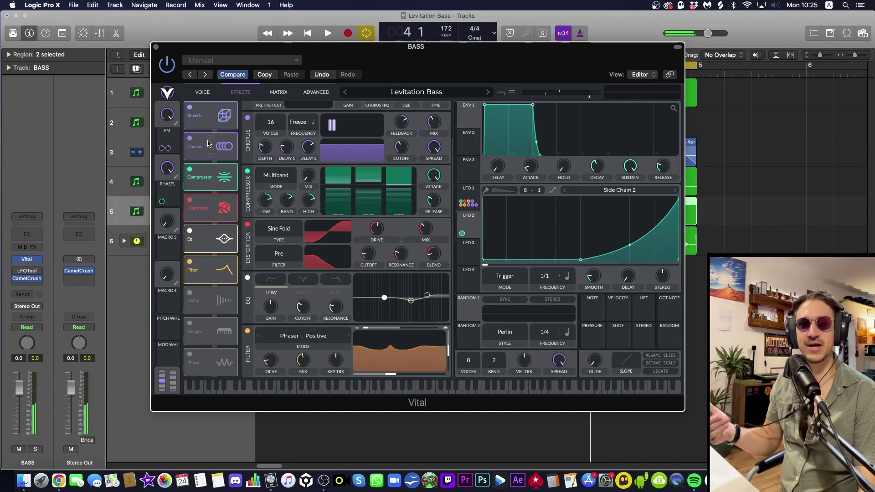
Play the loop in short passes to hear the complete bass patch with the Phaser macro low and high
{"action": "key", "text": "space"}
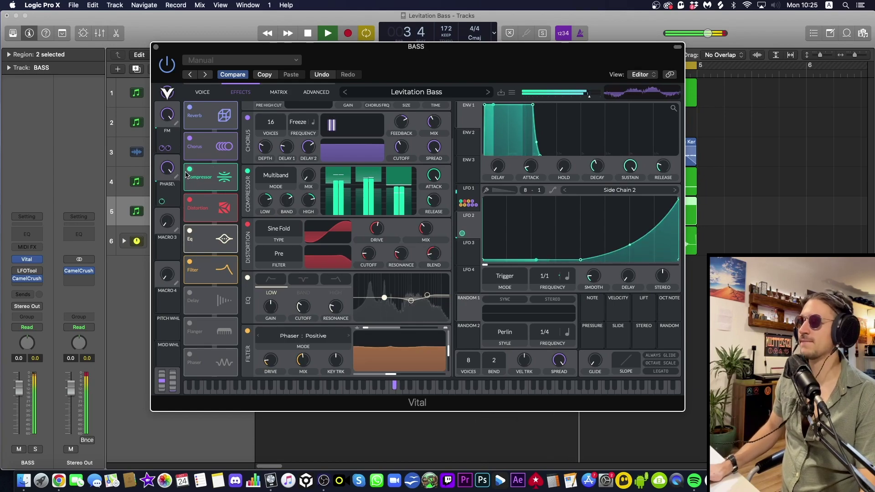
{"action": "key", "text": "space"}
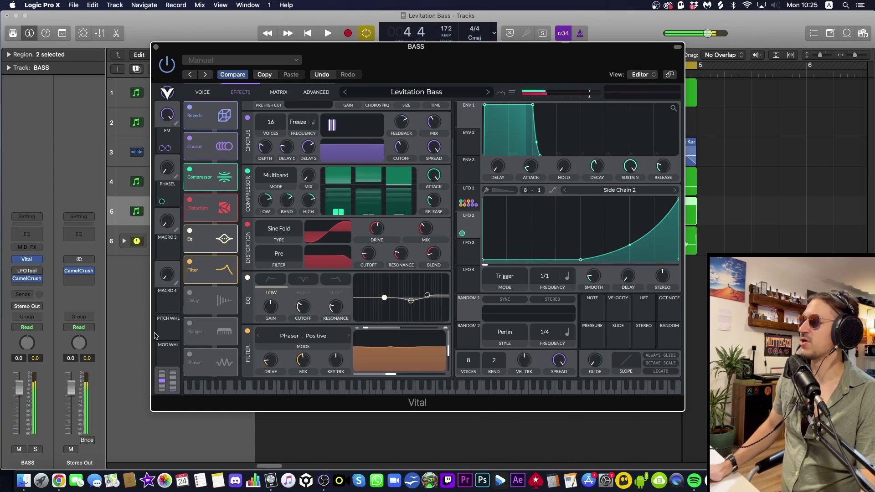
{"action": "key", "text": "space"}
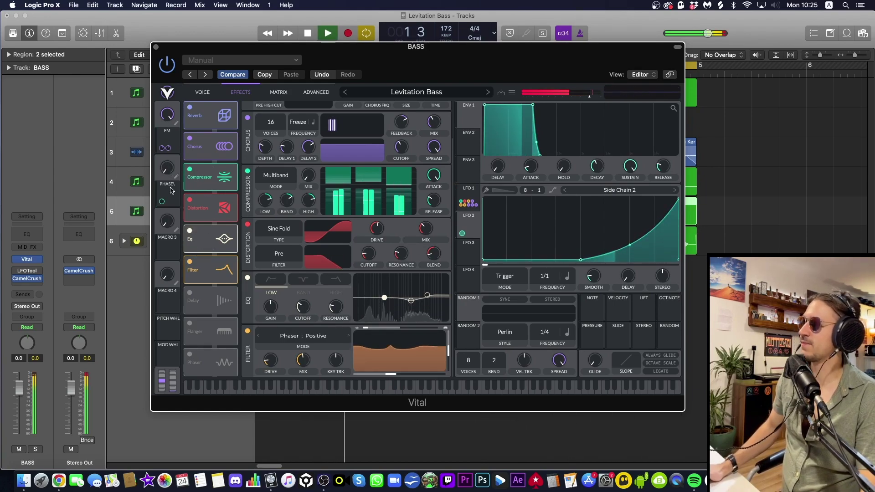
{"action": "key", "text": "space"}
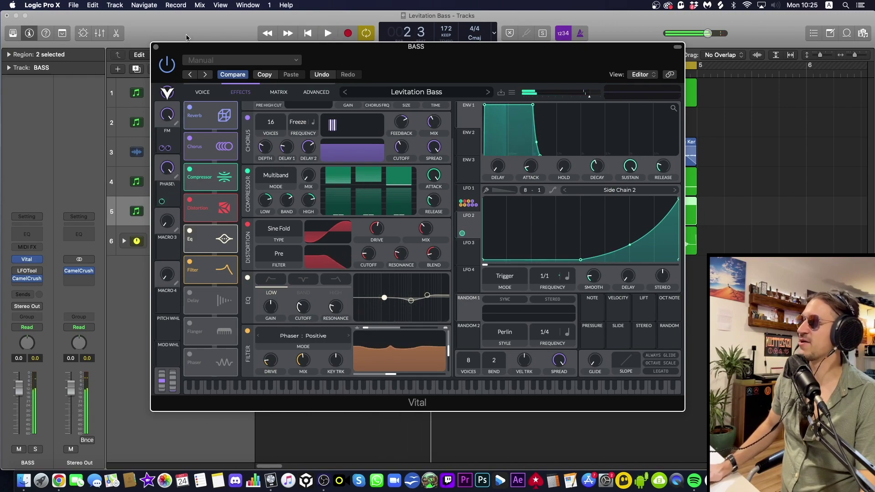
{"action": "key", "text": "space"}
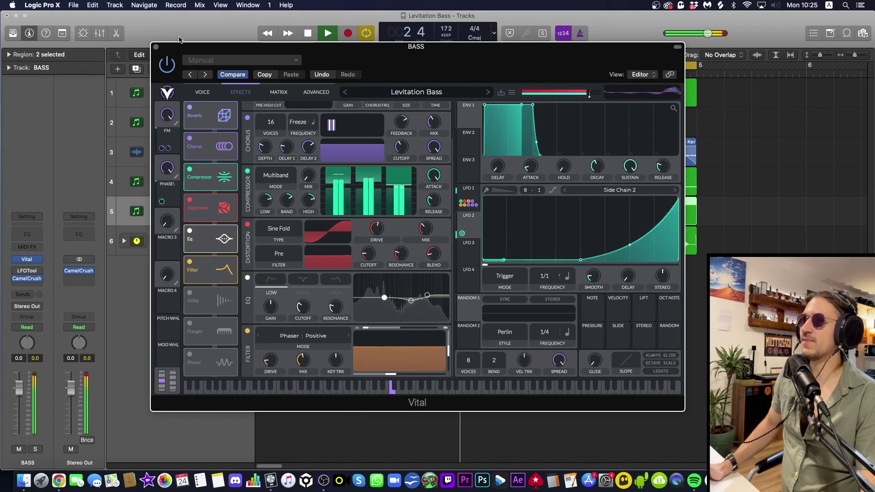
{"action": "key", "text": "space"}
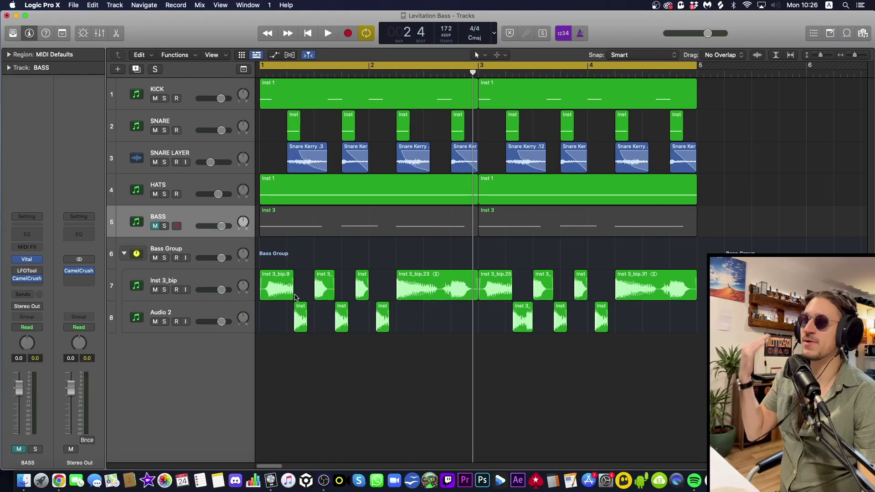
Extend the first Inst 3_bip audio region to about bar 5 over its other slices, and mute the Audio 2 track
{"action": "left_click_drag", "start_coordinate": [290, 297], "coordinate": [703, 296]}
{"action": "left_click", "coordinate": [150, 329]}
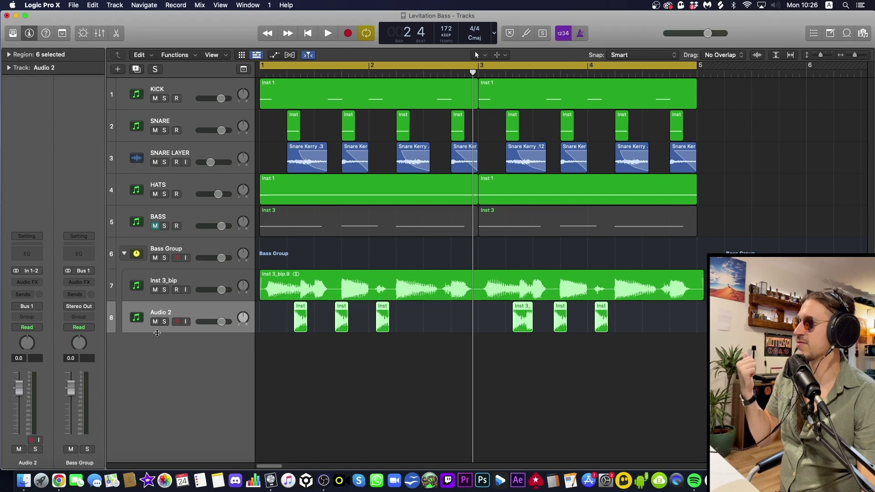
{"action": "left_click", "coordinate": [156, 322]}
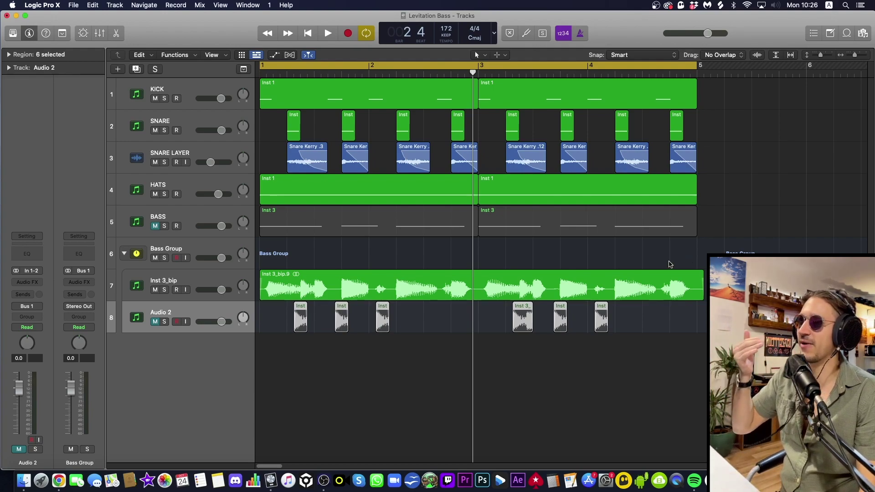
Try splitting a short slice just after bar 2 out of the extended Inst 3_bip region, and undo back to the chopped regions
{"action": "left_click", "coordinate": [675, 294]}
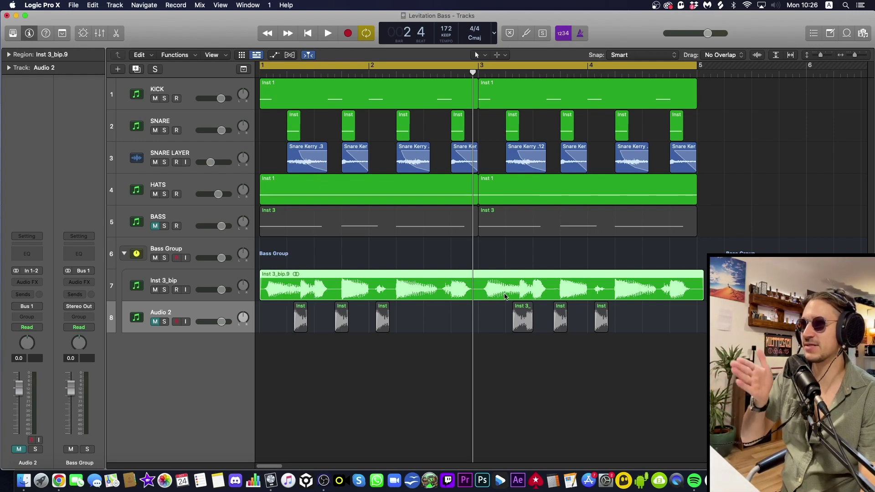
{"action": "mouse_move", "coordinate": [377, 295]}
{"action": "left_mouse_down"}
{"action": "mouse_move", "coordinate": [400, 294]}
{"action": "mouse_move", "coordinate": [392, 295]}
{"action": "left_mouse_up"}
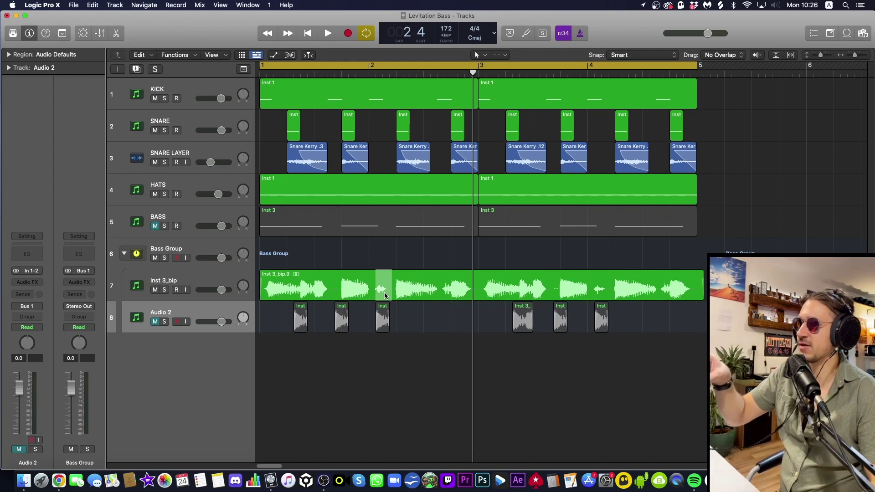
{"action": "left_click", "coordinate": [384, 295]}
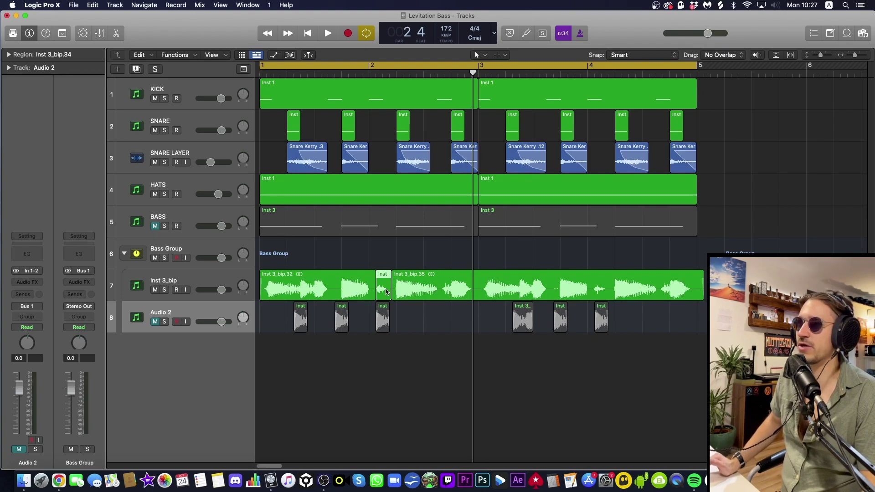
{"action": "key", "text": "super+z"}
{"action": "key", "text": "super+z"}
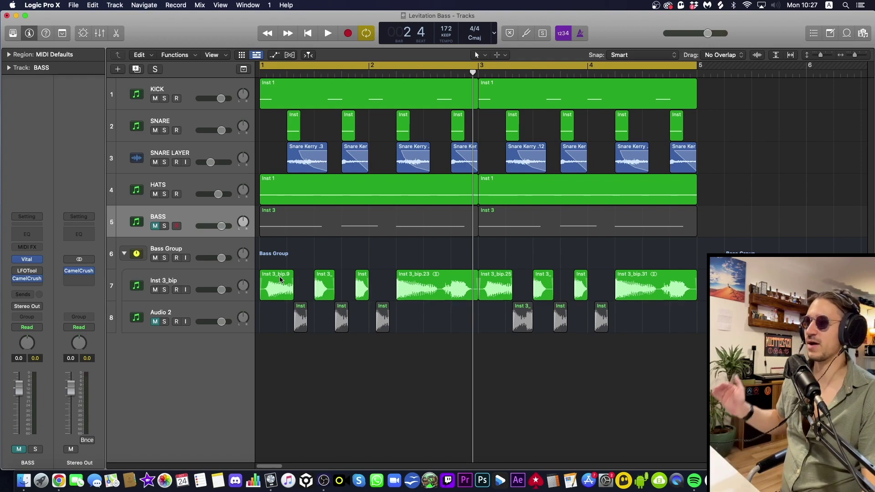
Solo the Inst 3_bip and Audio 2 tracks, and play the chopped bass without the drums
{"action": "left_click", "coordinate": [225, 283]}
{"action": "left_click", "coordinate": [223, 310]}
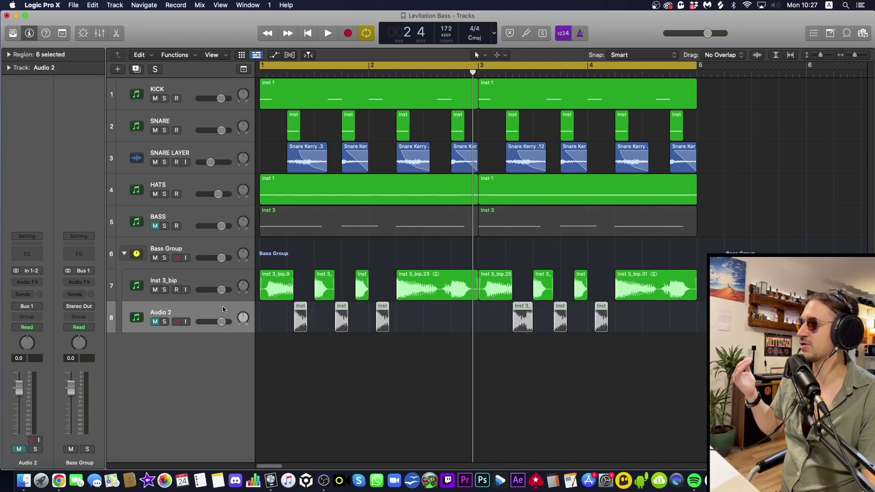
{"action": "left_click", "coordinate": [297, 286]}
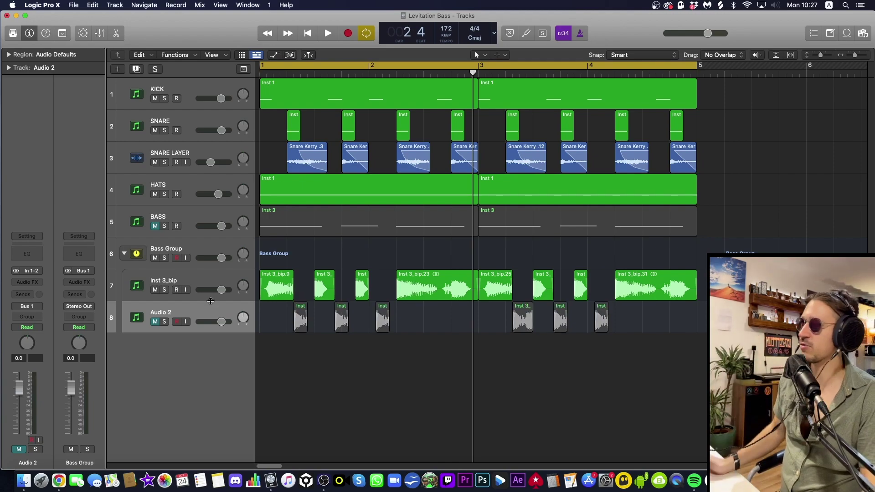
{"action": "left_click", "coordinate": [167, 290]}
{"action": "left_click", "coordinate": [164, 322]}
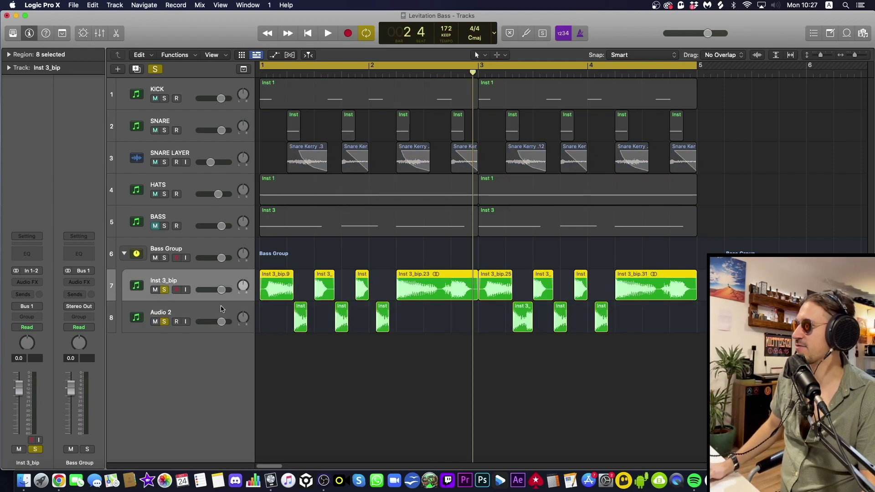
{"action": "key", "text": "space"}
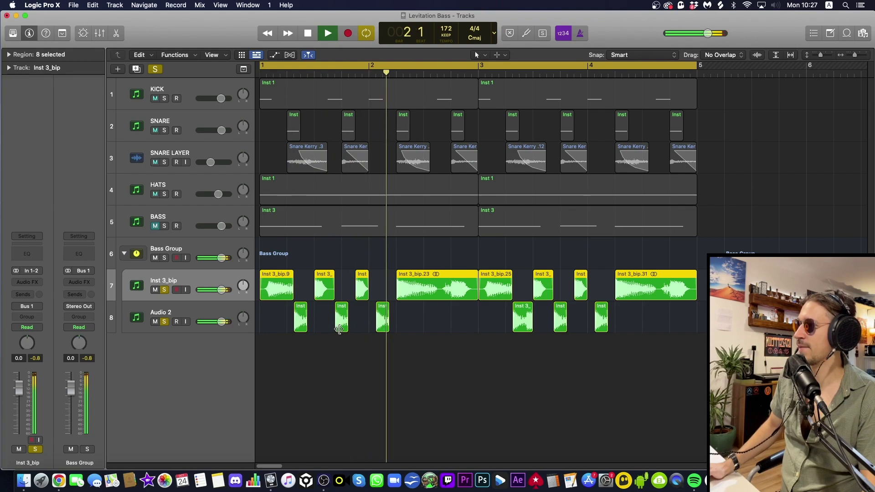
{"action": "key", "text": "space"}
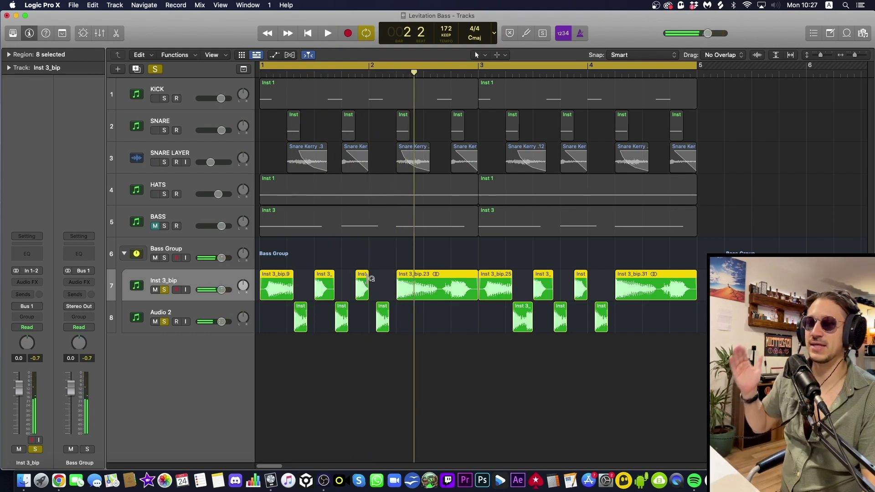
Place the playhead at the start of the first Audio 2 slice in bar 1, and play the soloed bass
{"action": "left_click", "coordinate": [330, 262]}
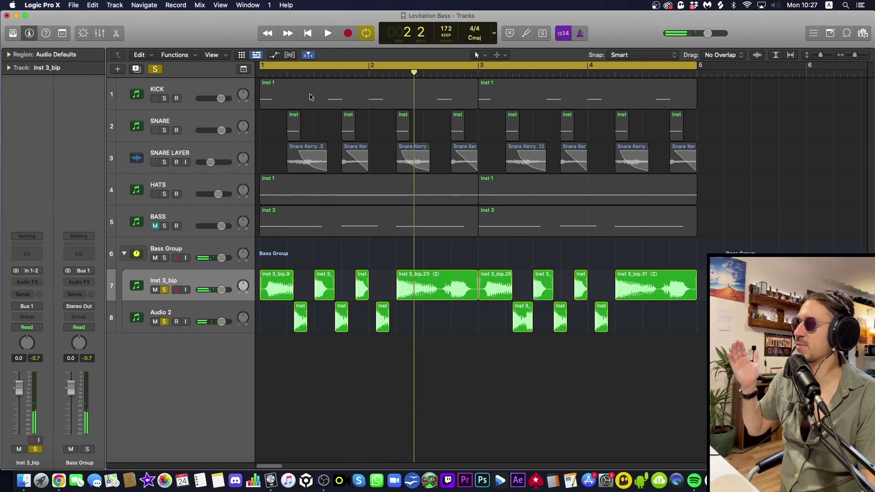
{"action": "left_click", "coordinate": [295, 76]}
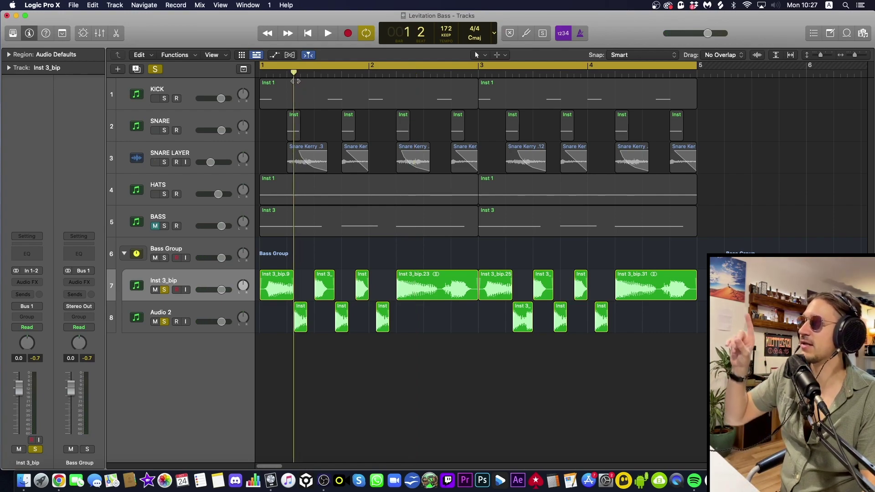
{"action": "left_click", "coordinate": [297, 81]}
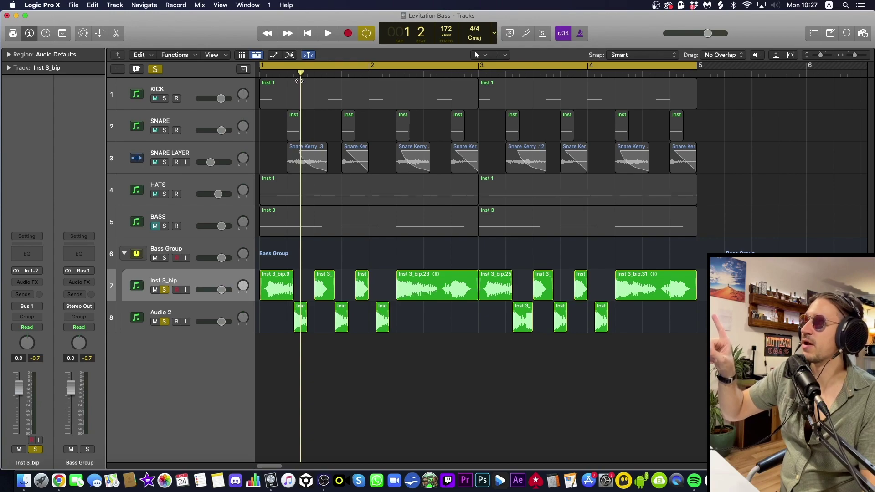
{"action": "left_click", "coordinate": [294, 81]}
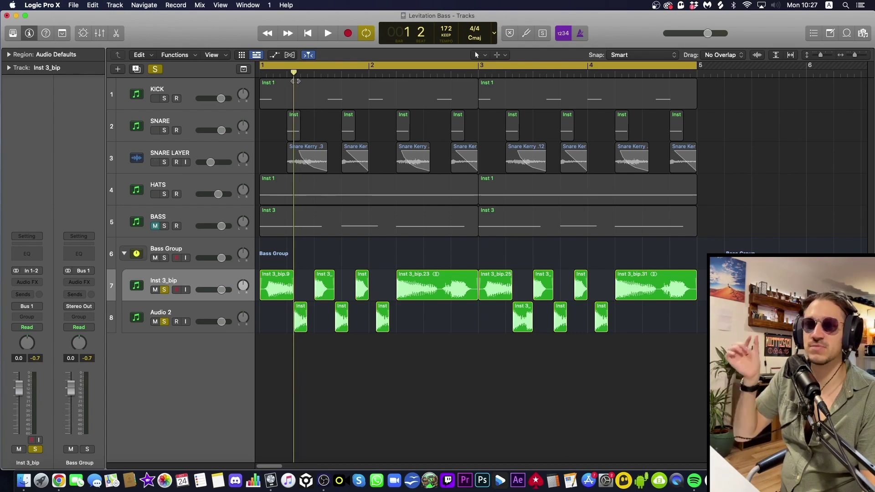
{"action": "key", "text": "space"}
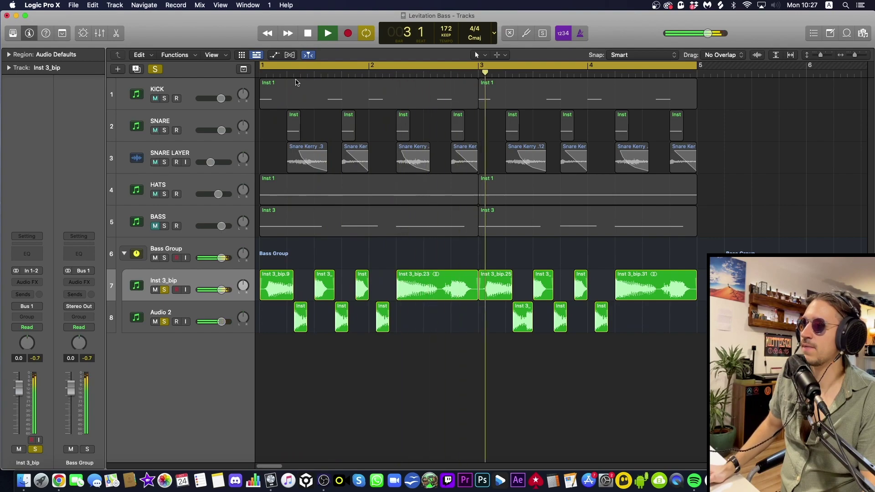
{"action": "key", "text": "space"}
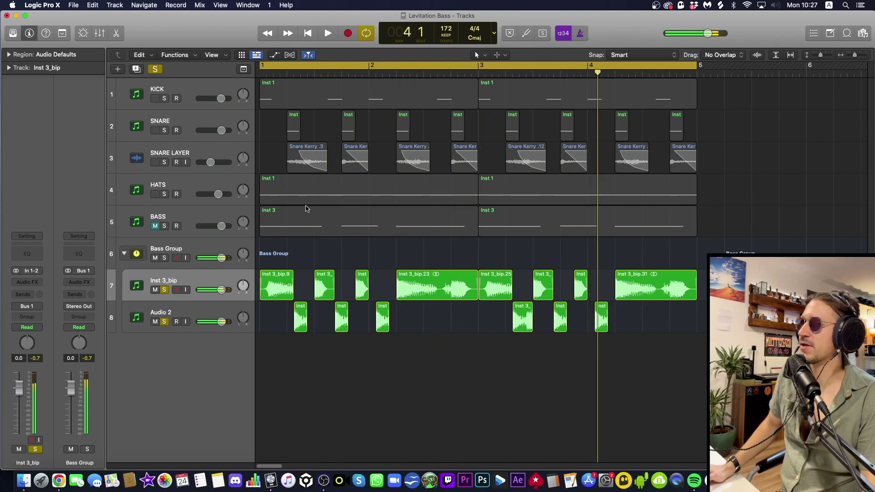
Return the playhead to the start of bar 1, and play the soloed bass chops through into bar 4
{"action": "mouse_move", "coordinate": [286, 71]}
{"action": "left_mouse_down"}
{"action": "mouse_move", "coordinate": [311, 72]}
{"action": "mouse_move", "coordinate": [288, 71]}
{"action": "left_mouse_up"}
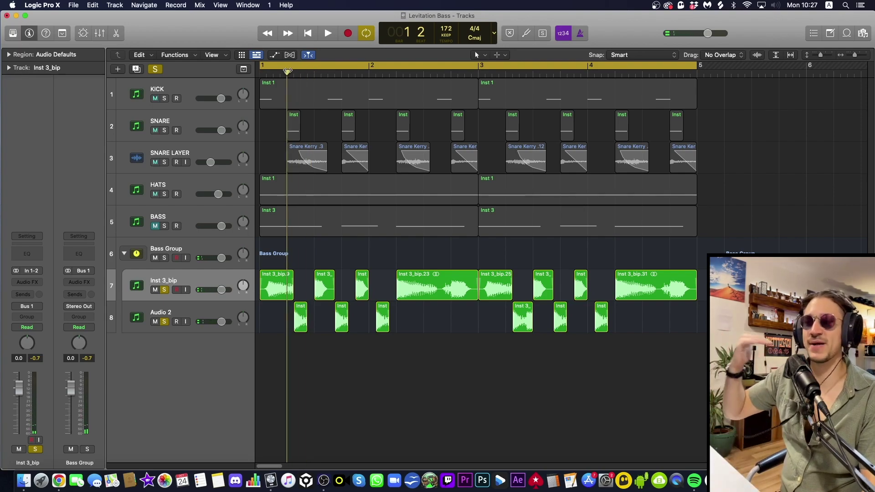
{"action": "left_click_drag", "start_coordinate": [287, 71], "coordinate": [260, 68]}
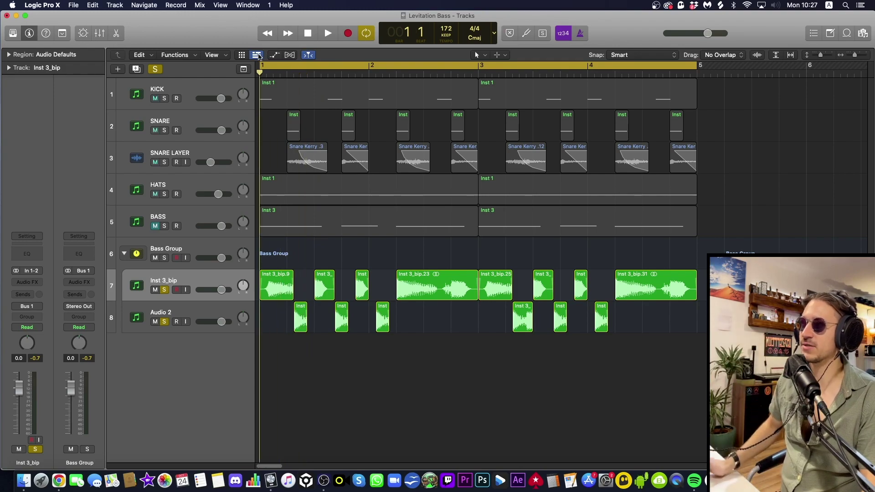
{"action": "key", "text": "space"}
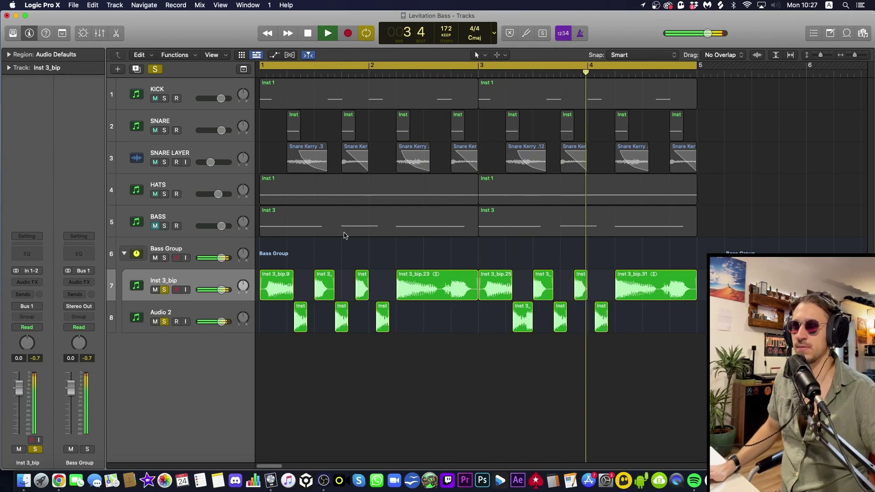
{"action": "key", "text": "space"}
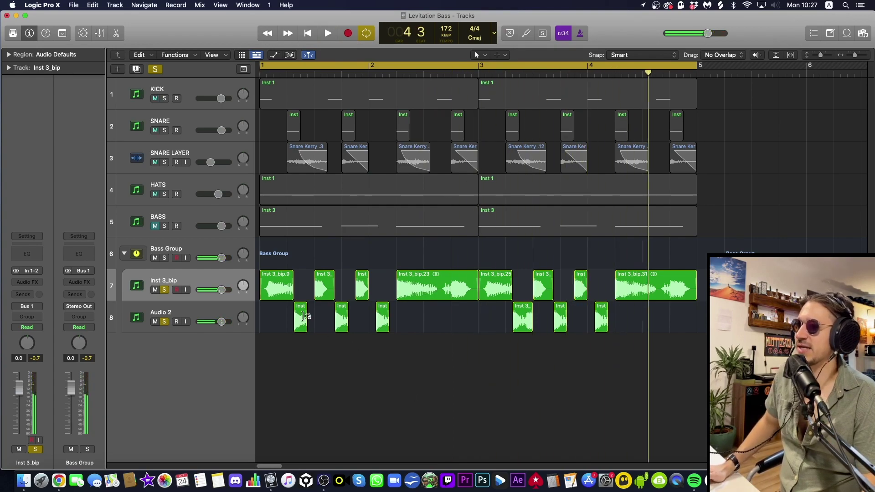
Try lengthening the first two Audio 2 slices to meet the following Inst 3_bip slices, and undo the change after listening
{"action": "left_click_drag", "start_coordinate": [333, 344], "coordinate": [311, 325]}
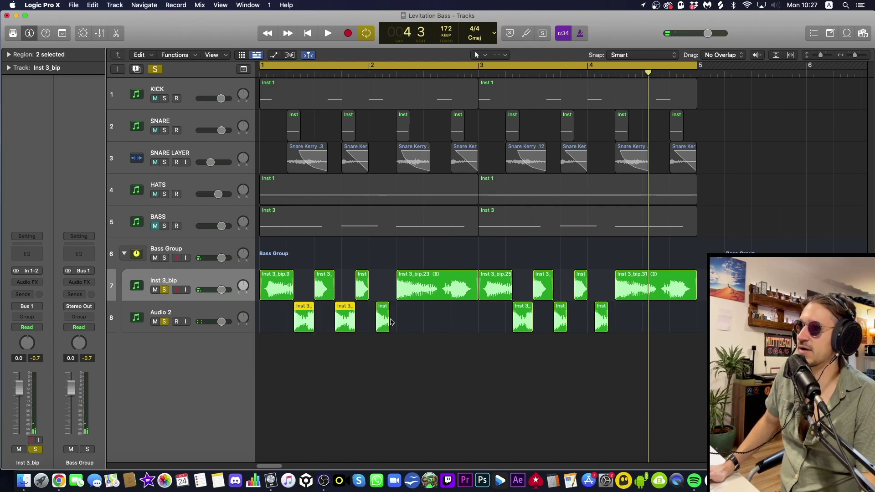
{"action": "left_click", "coordinate": [316, 289]}
{"action": "key", "text": "space"}
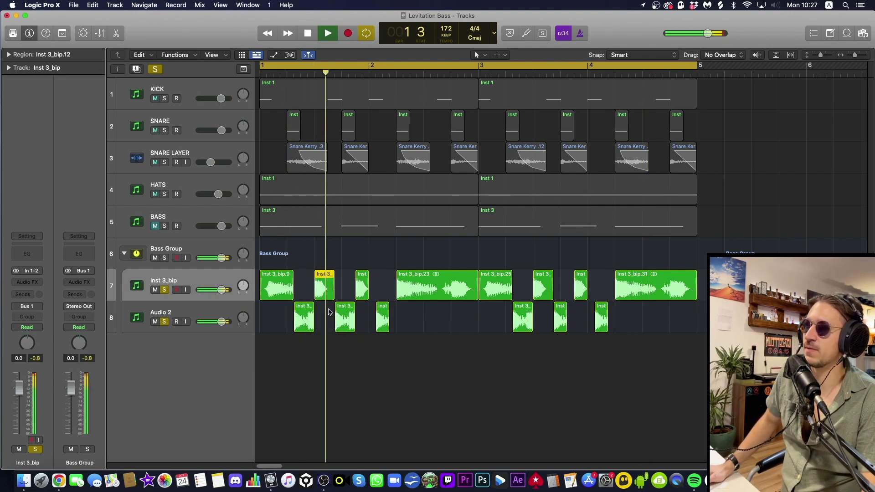
{"action": "key", "text": "space"}
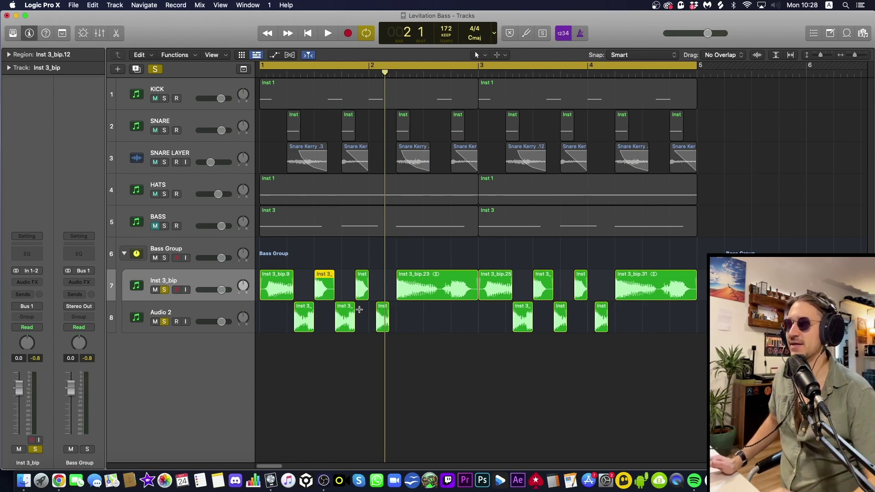
{"action": "key", "text": "super+z"}
Examine the longer Audio 2 slice in bar 3 beside its neighbouring chops, and play the soloed bass again
{"action": "left_click", "coordinate": [525, 327]}
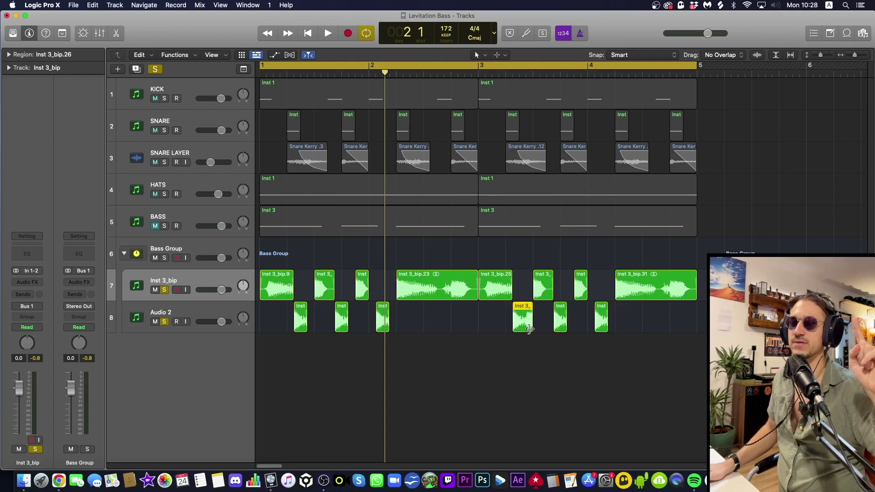
{"action": "left_click_drag", "start_coordinate": [496, 260], "coordinate": [650, 327]}
{"action": "left_click", "coordinate": [627, 367]}
{"action": "left_click", "coordinate": [520, 326]}
{"action": "left_click", "coordinate": [541, 373]}
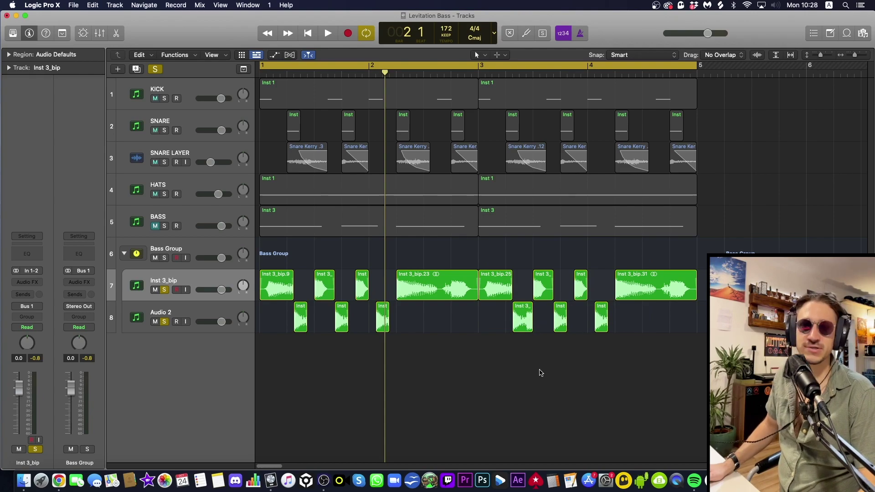
{"action": "key", "text": "space"}
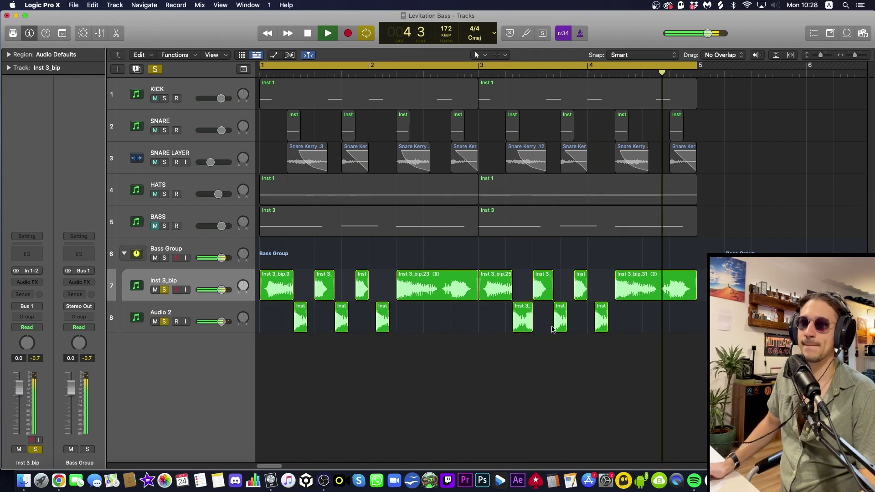
{"action": "key", "text": "space"}
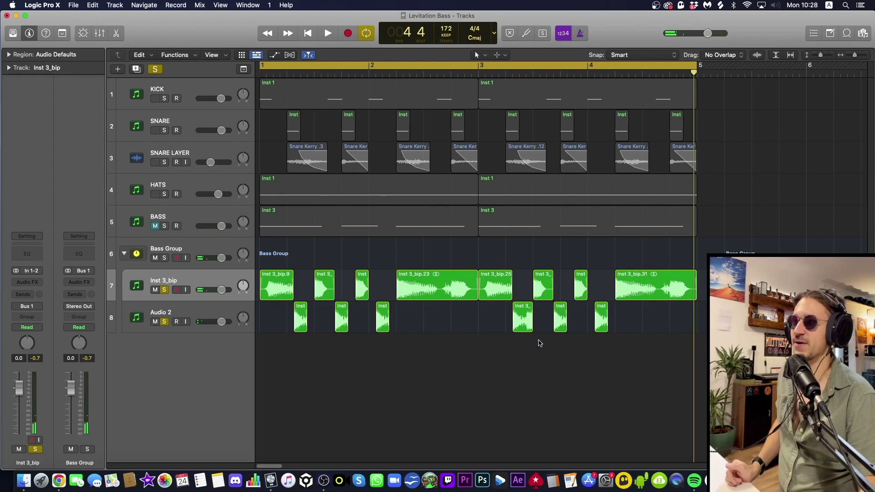
Unsolo the bass tracks and unmute Audio 2, and play the chopped bass with the drums
{"action": "left_click", "coordinate": [164, 291]}
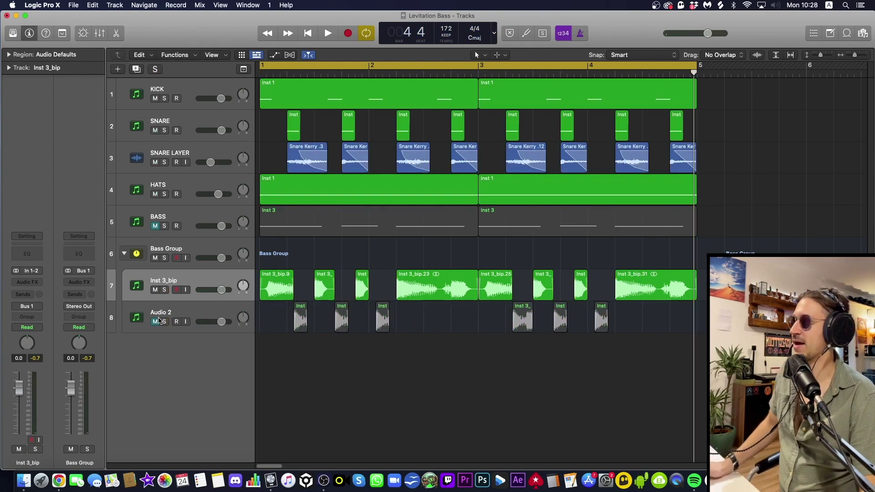
{"action": "left_click", "coordinate": [157, 322]}
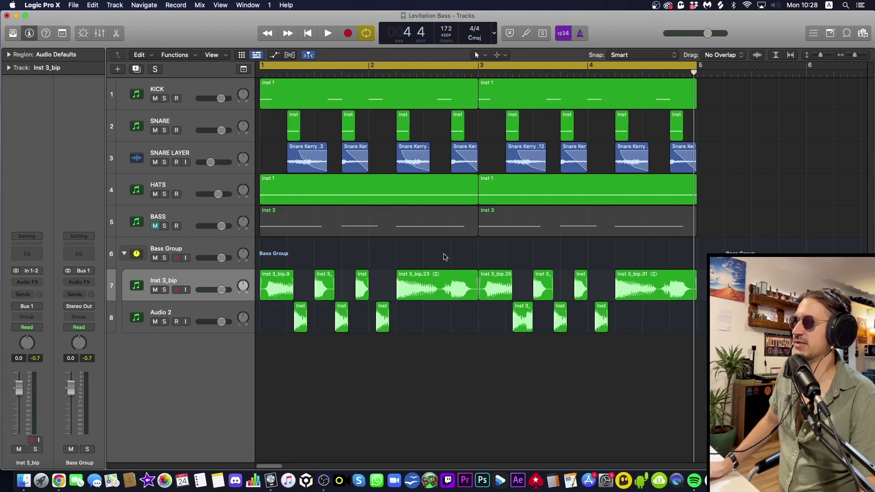
{"action": "key", "text": "space"}
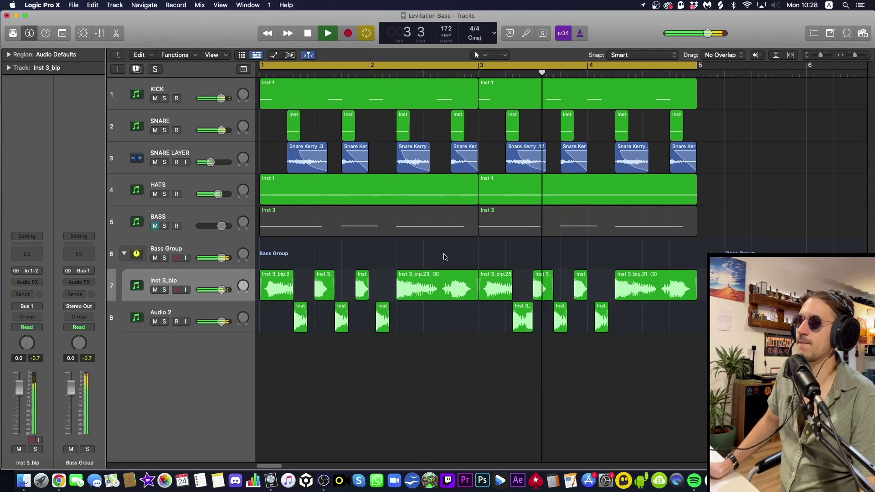
{"action": "key", "text": "space"}
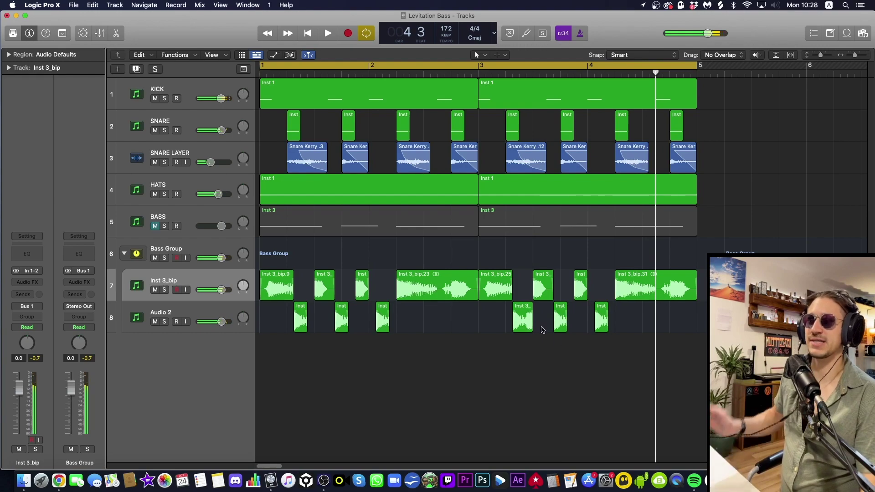
Examine the position of the second Audio 2 slice in bar 3 against the Inst 3_bip slices around it
{"action": "left_click", "coordinate": [558, 327]}
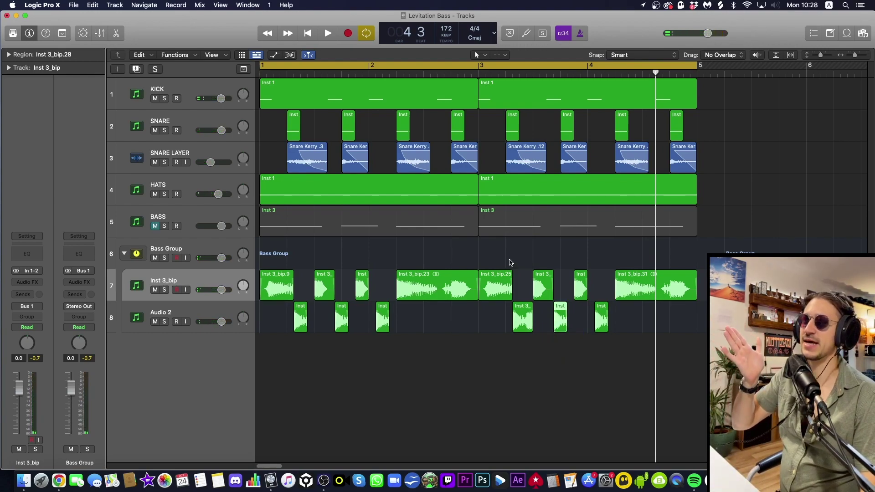
{"action": "left_click", "coordinate": [530, 253]}
{"action": "left_click_drag", "start_coordinate": [530, 251], "coordinate": [553, 298]}
{"action": "left_click", "coordinate": [565, 270]}
{"action": "left_click", "coordinate": [561, 317]}
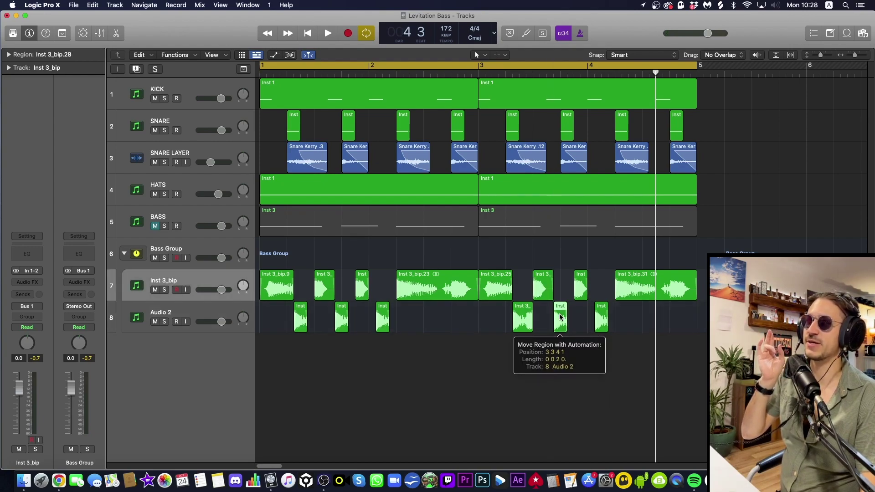
Compare the kick placement in bars 3 and 1 with the chops, leaving the playhead on the second Audio 2 slice in bar 1
{"action": "left_click", "coordinate": [547, 73]}
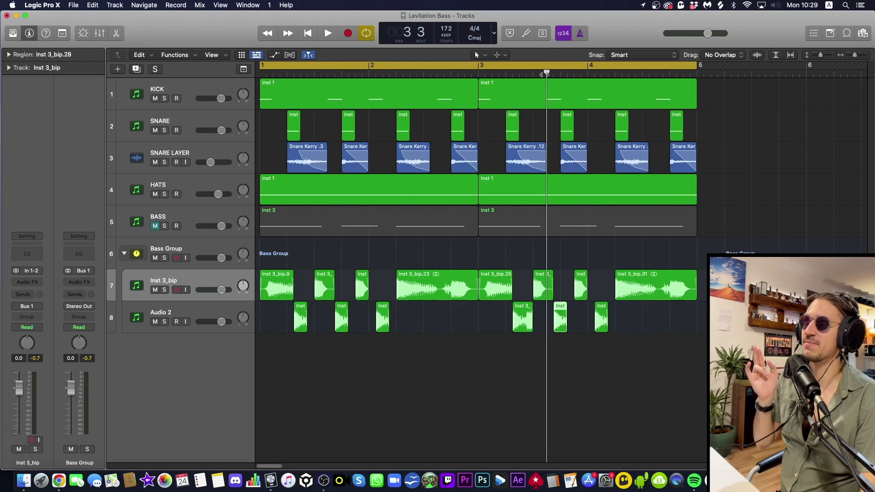
{"action": "left_click_drag", "start_coordinate": [547, 73], "coordinate": [337, 102]}
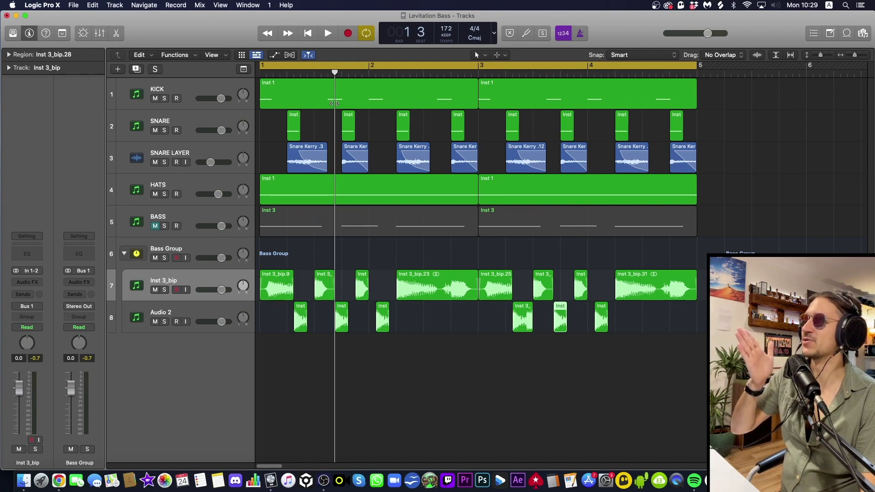
{"action": "key", "text": "space"}
{"action": "key", "text": "space"}
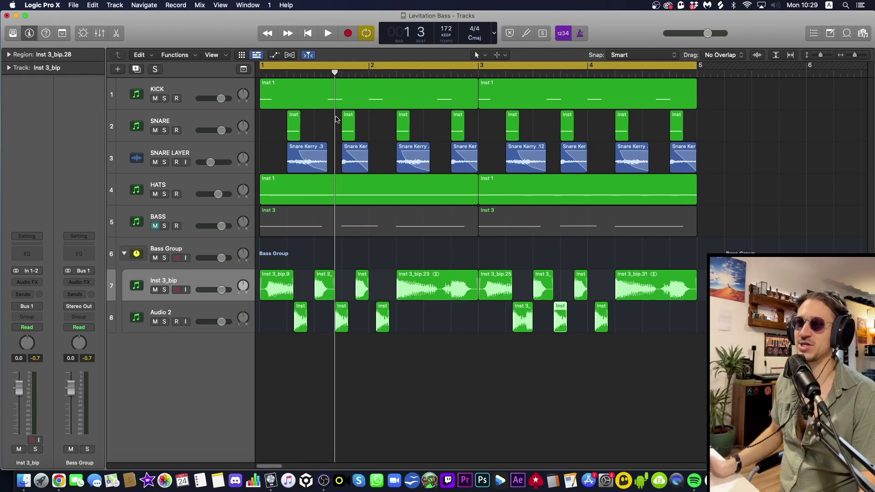
Deselect the slice and play the full drum and chopped bass loop through to bar 5
{"action": "left_click", "coordinate": [436, 256]}
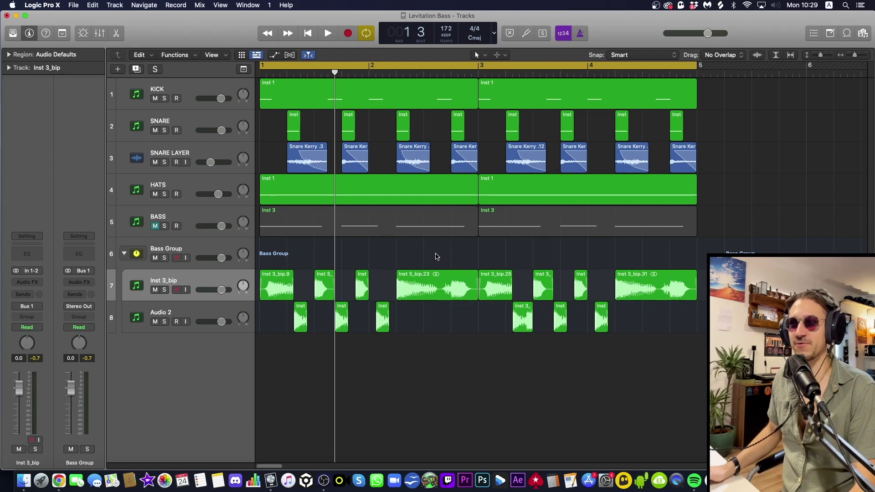
{"action": "key", "text": "space"}
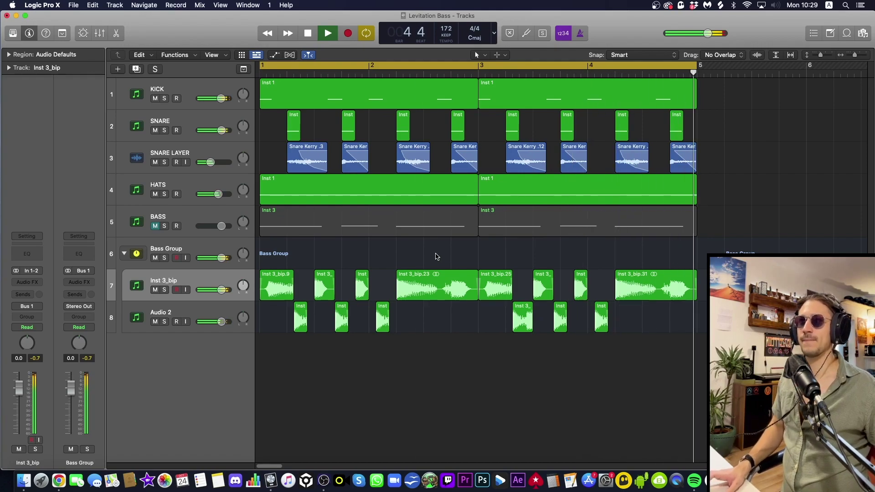
{"action": "key", "text": "space"}
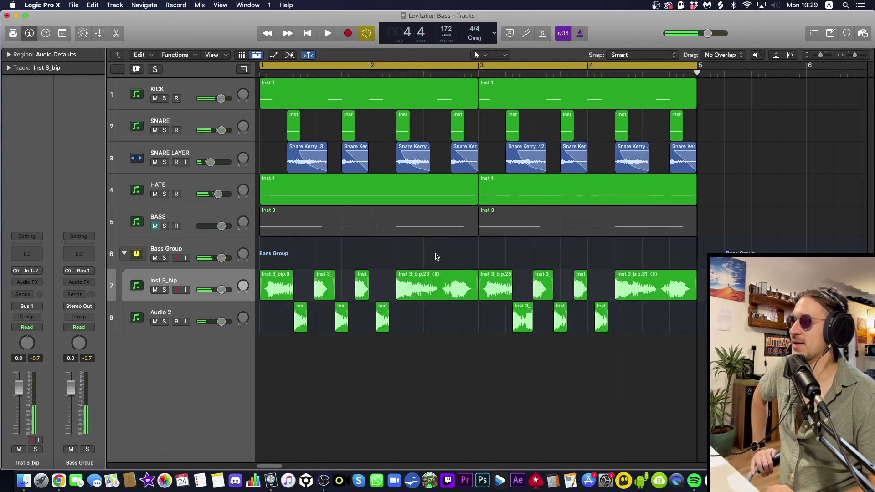